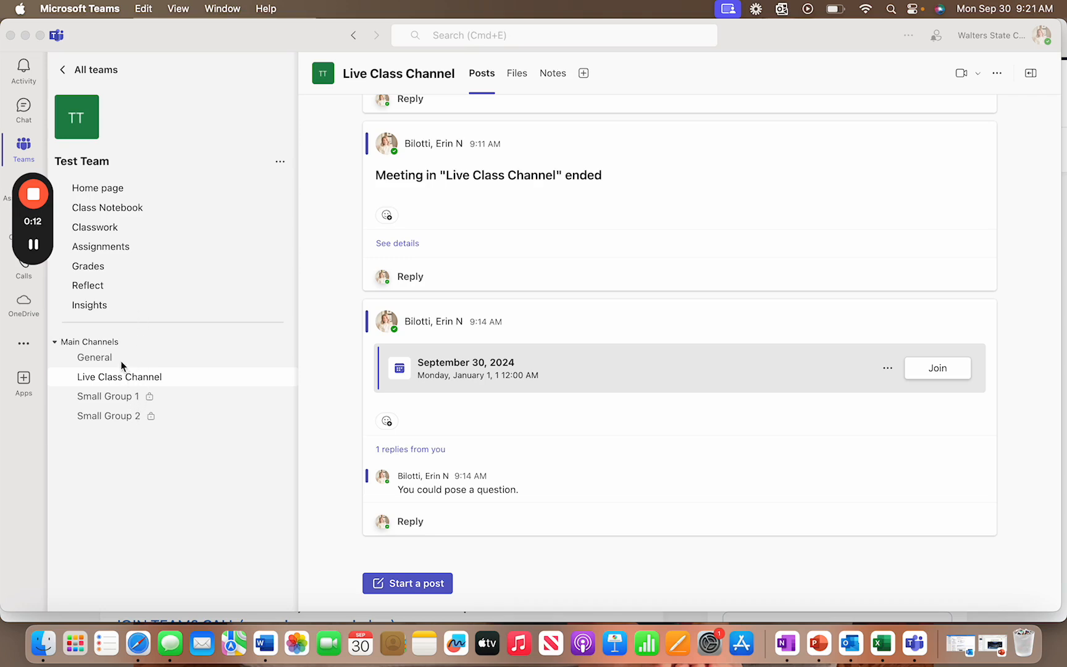
Start an instant meeting in the Live Class Channel and title it "September 30, 2024".
click(108, 378)
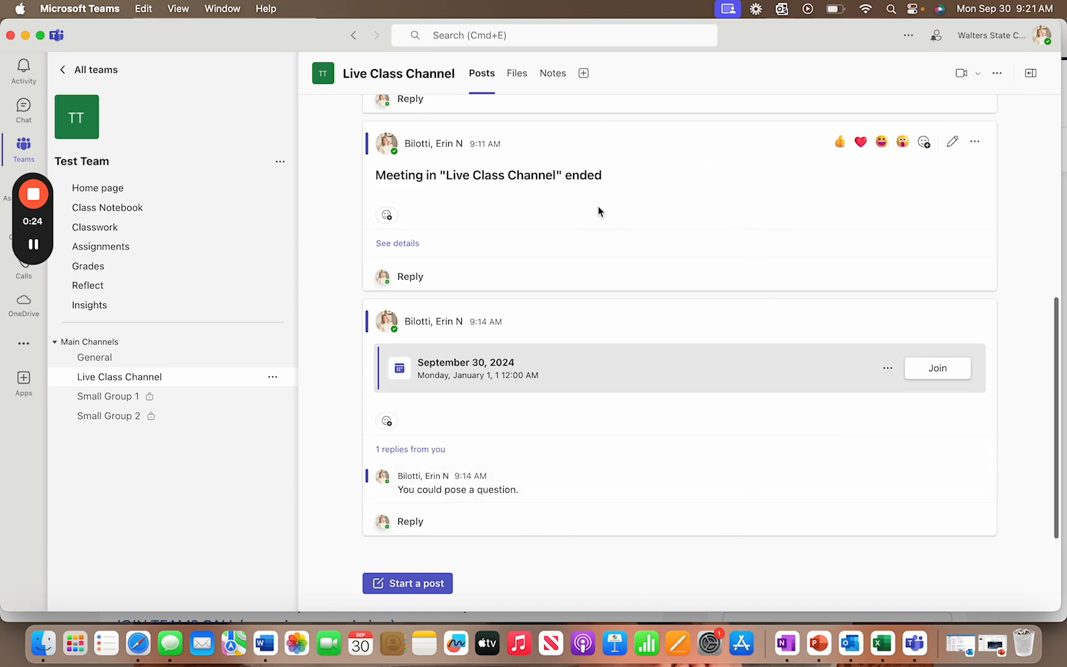
click(983, 80)
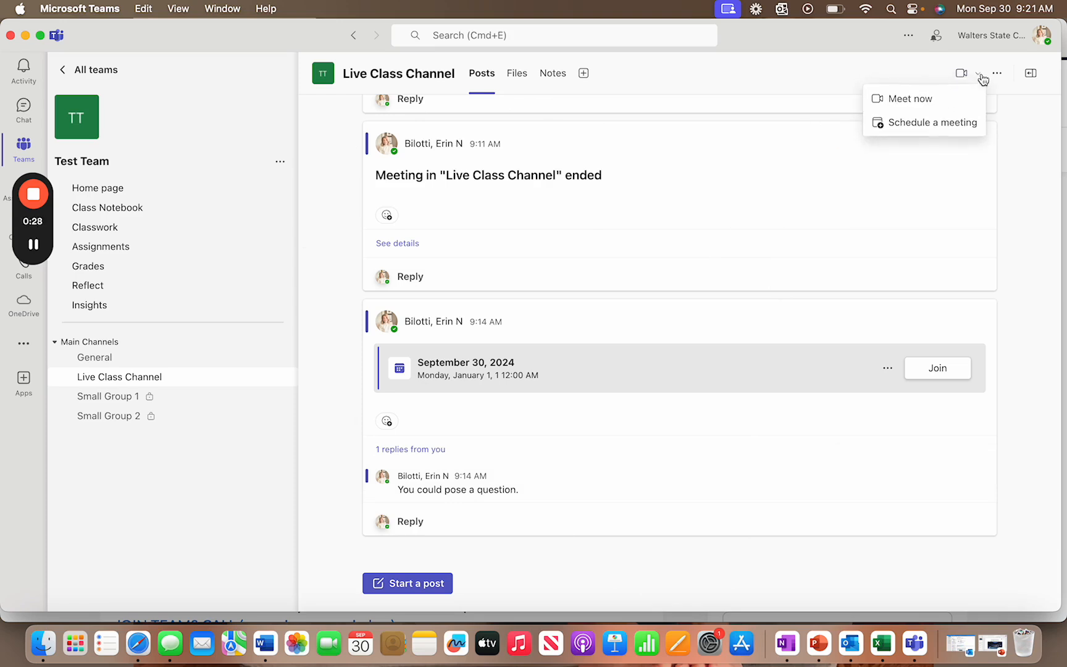
click(939, 98)
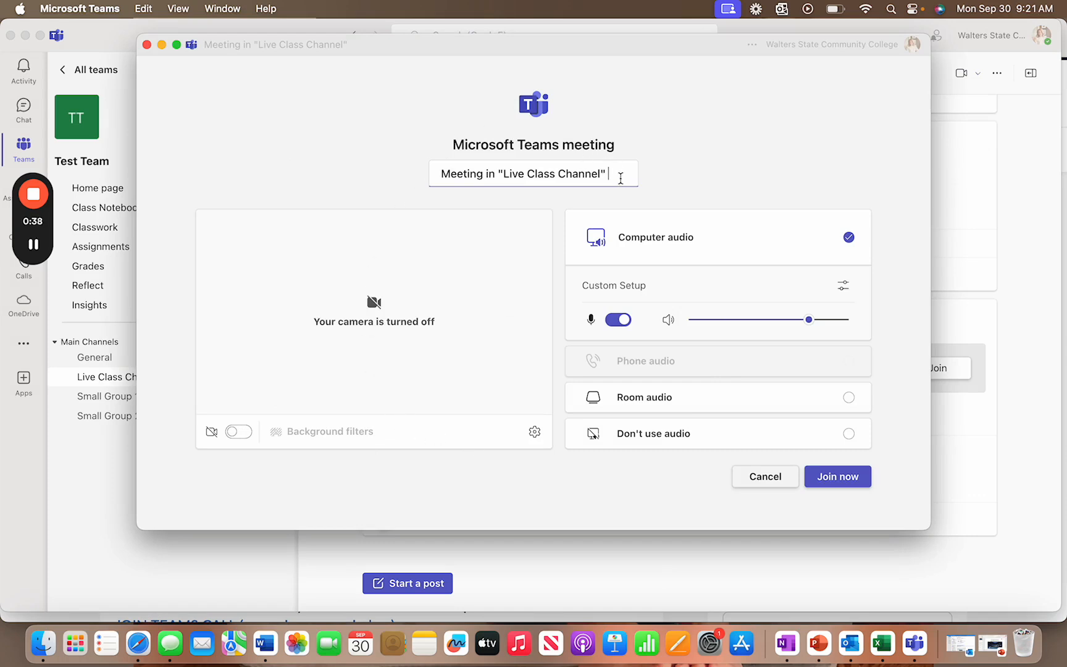
drag(603, 175, 435, 176)
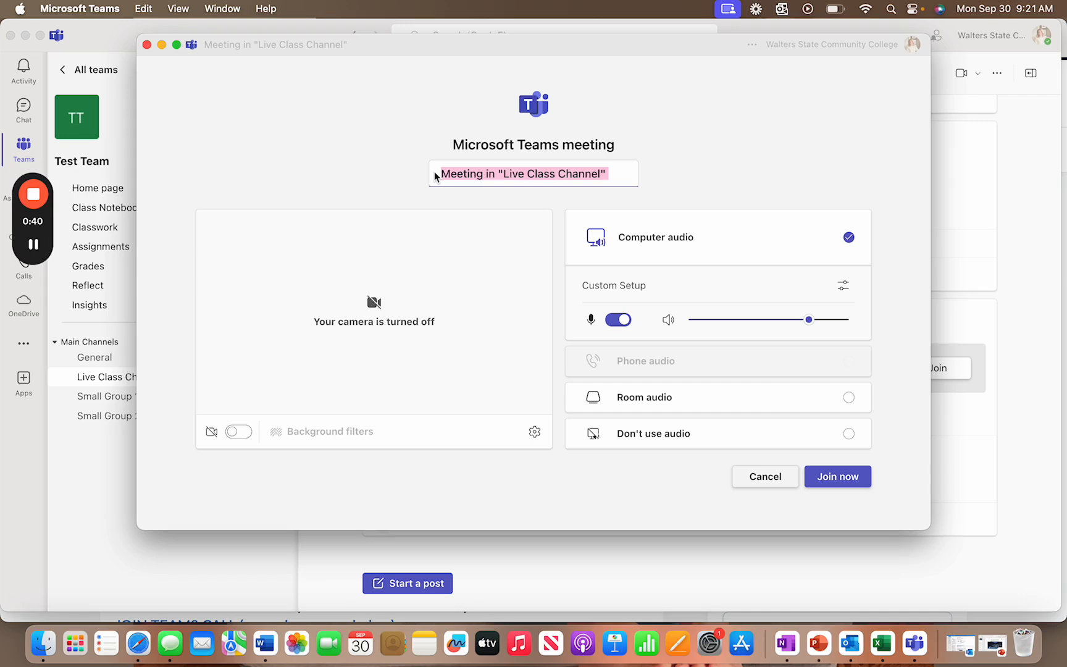
text(Septemb)
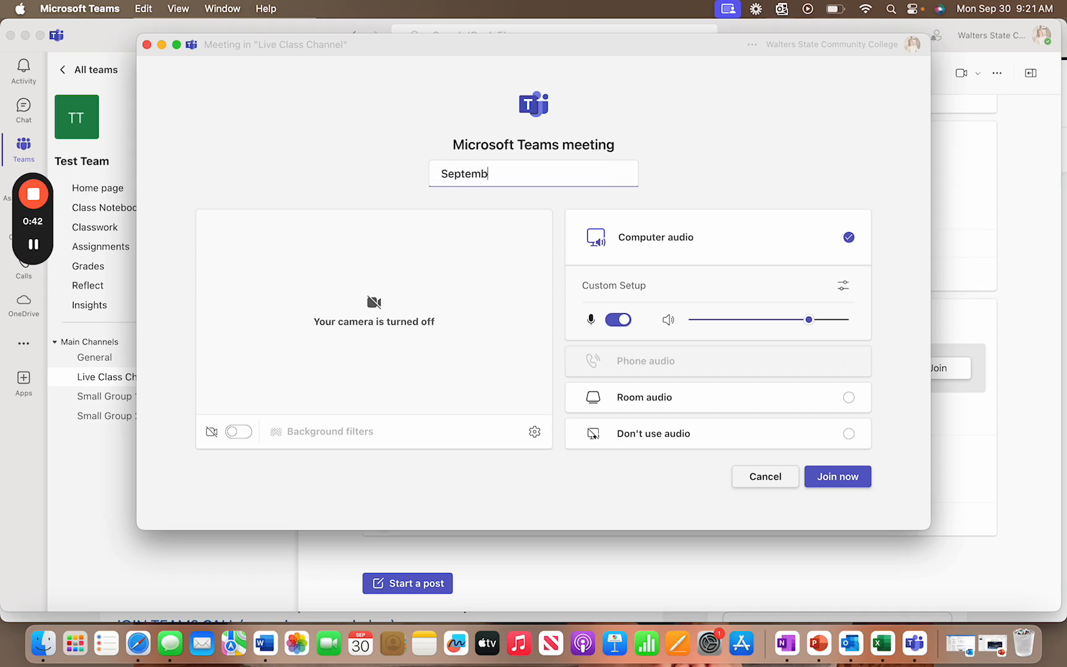
text(er 30, 2024)
Turn on the camera for the meeting and set its background effect to None.
click(237, 432)
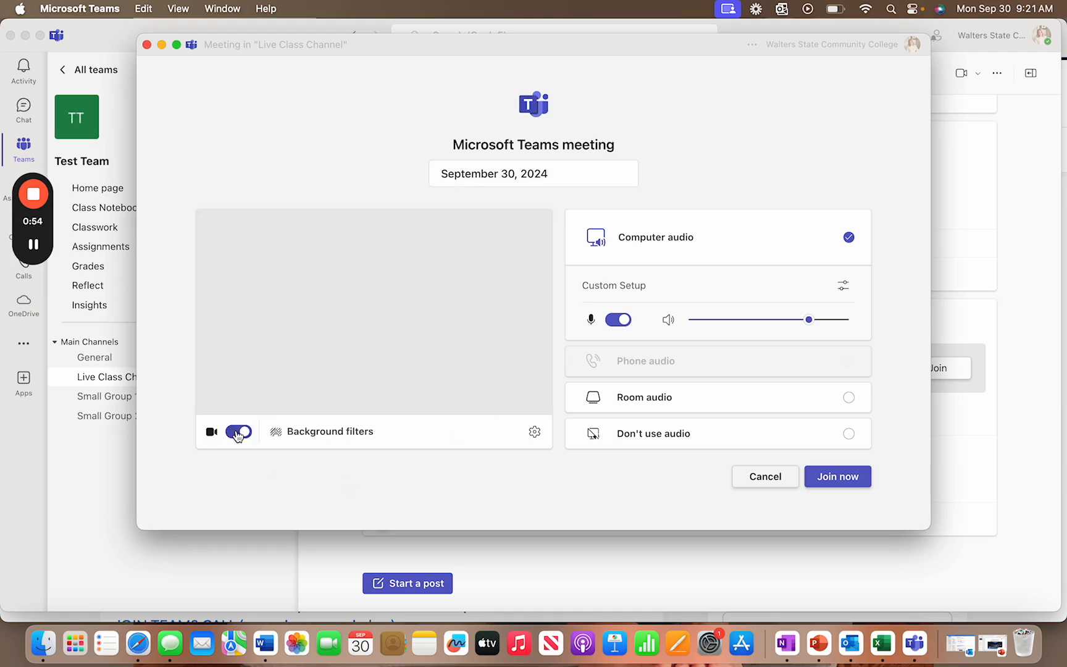
click(301, 439)
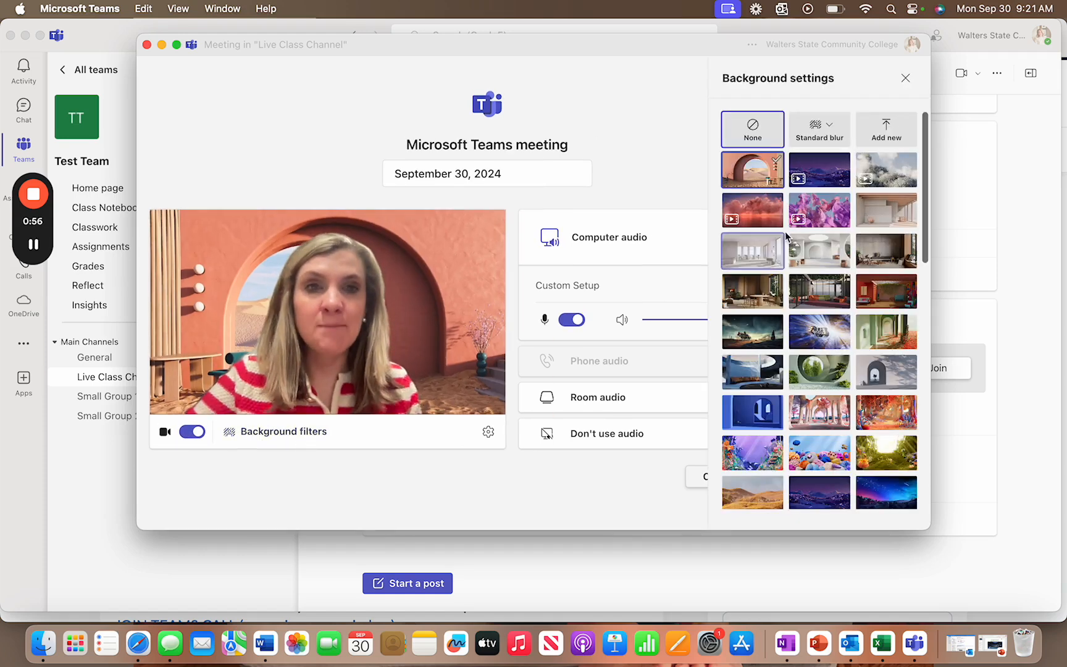
click(766, 130)
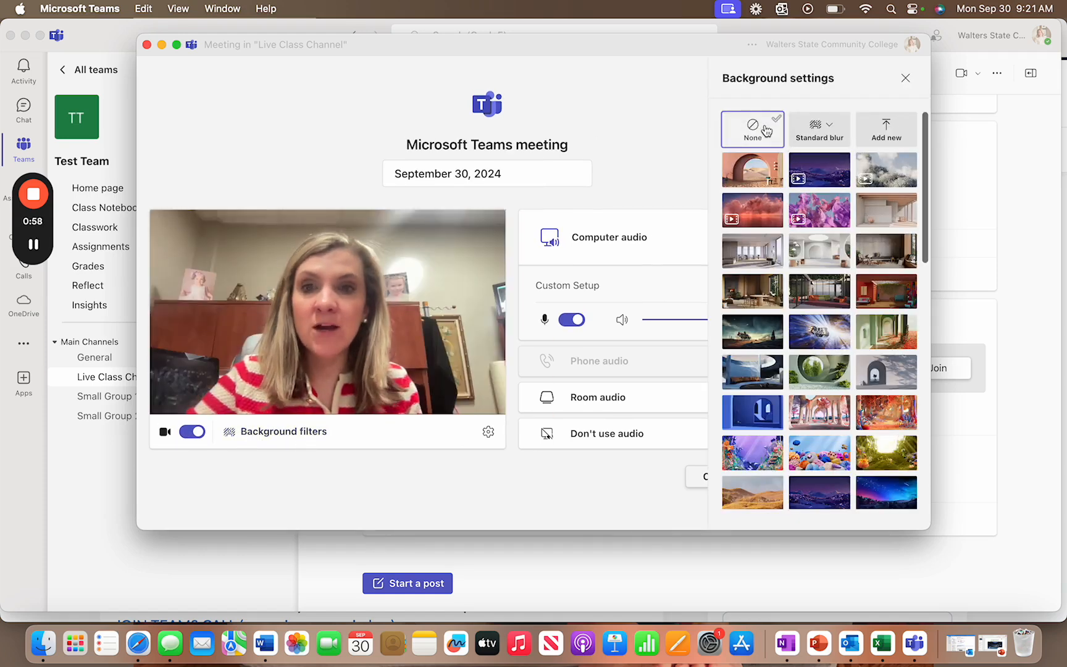
Preview the standard blur and the terracotta arch image as camera backgrounds.
click(820, 136)
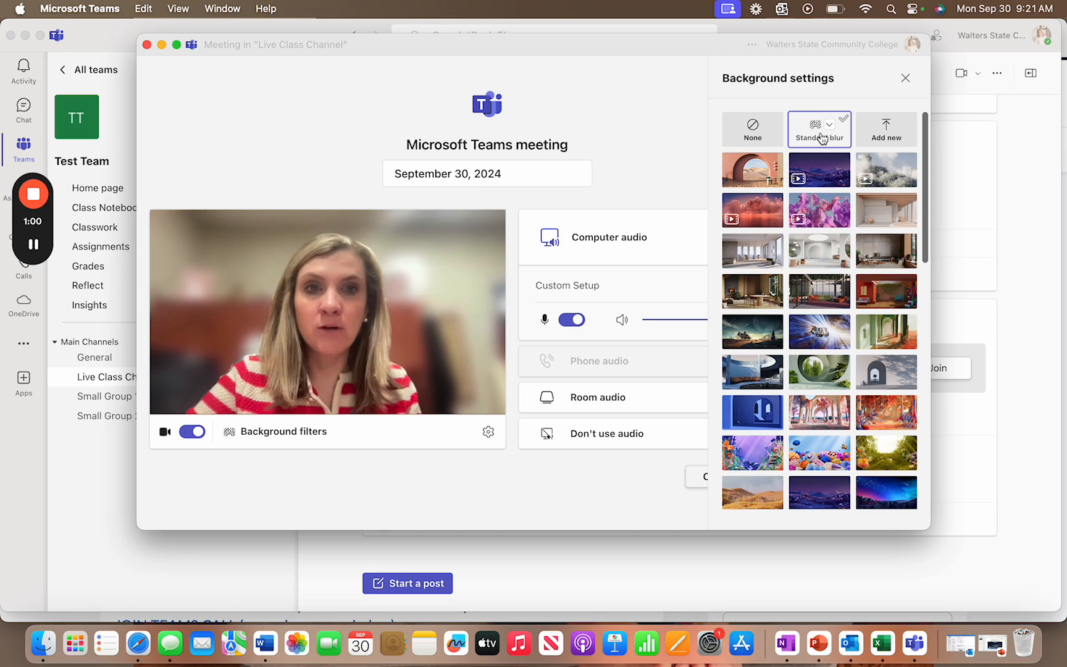
click(765, 177)
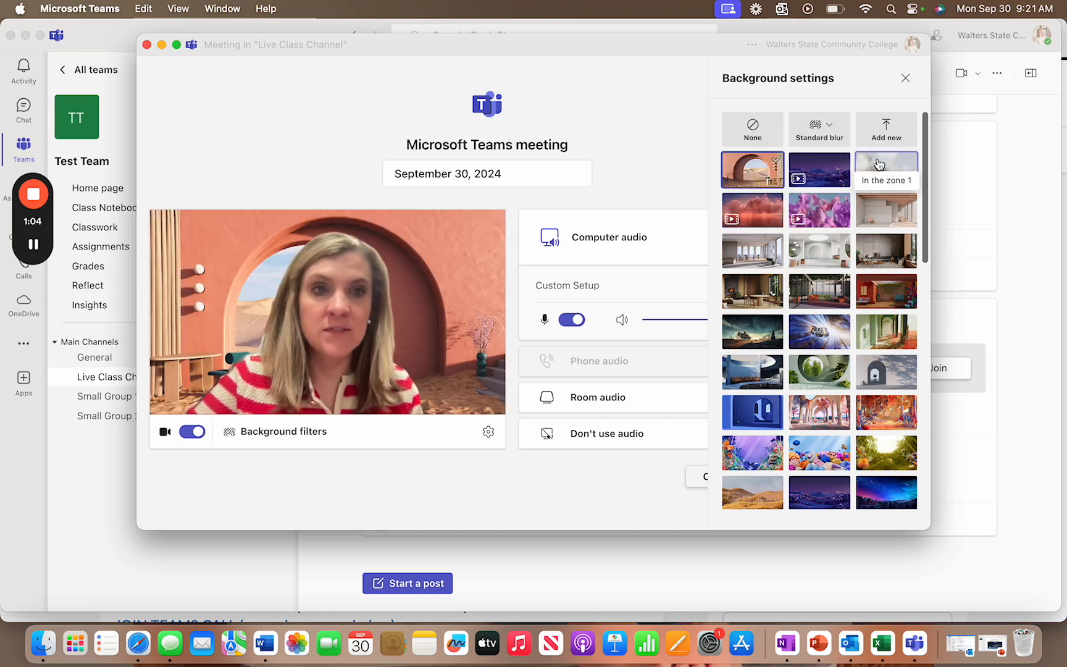
mouse_move(888, 125)
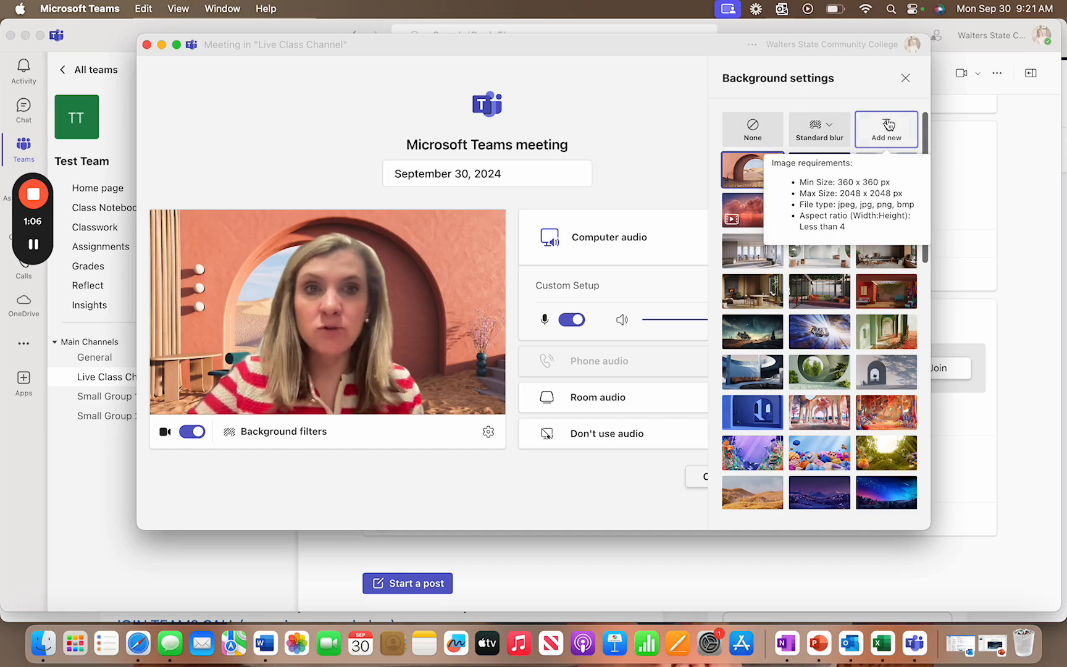
Set the camera background back to None, turn the camera off and close the background settings.
click(752, 133)
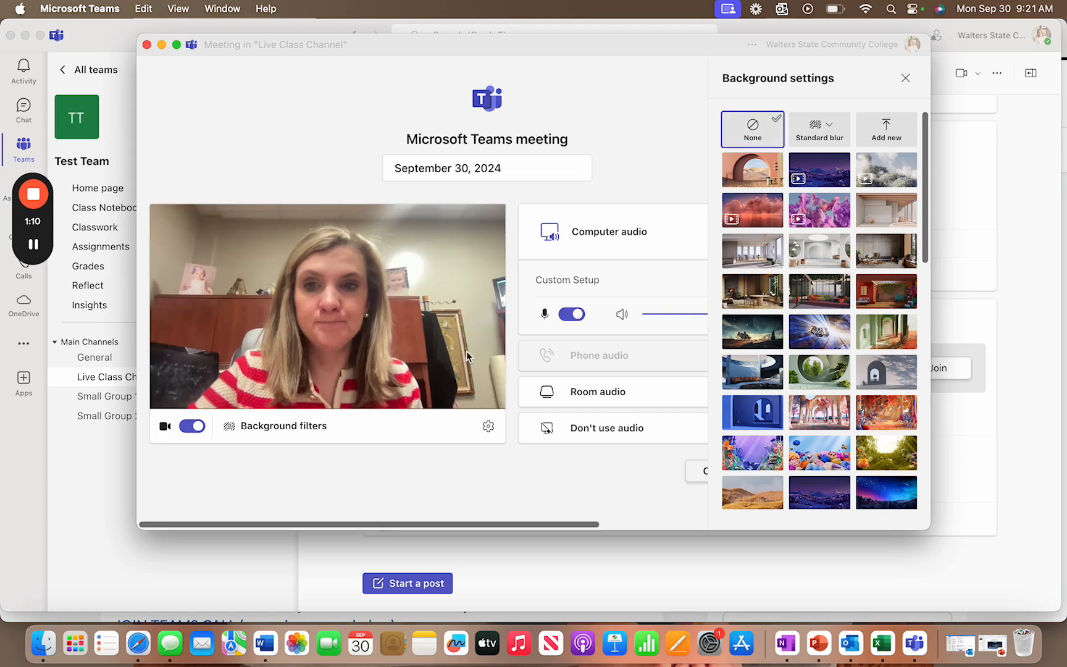
click(191, 426)
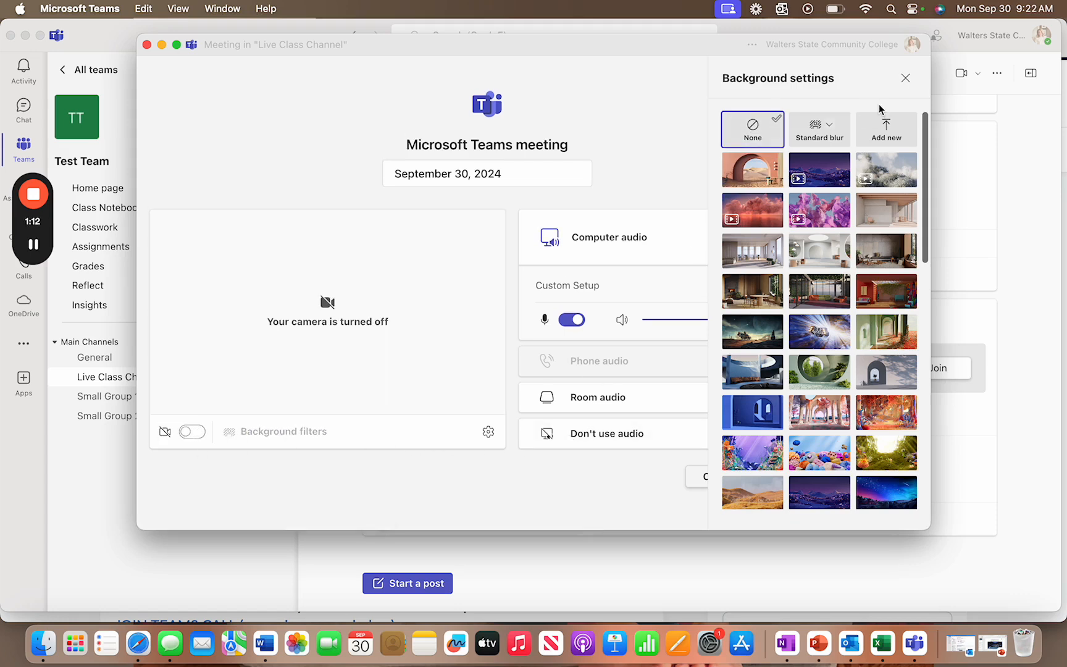
click(905, 79)
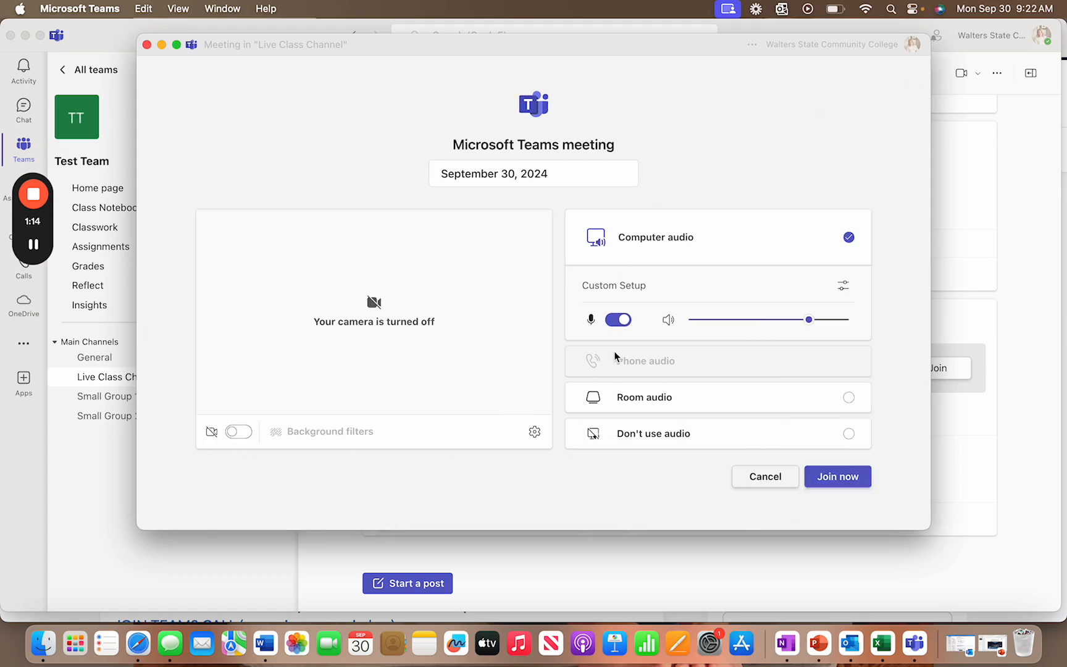
Review the meeting's device settings for speaker, microphone, camera and extended displays, and close them.
click(842, 286)
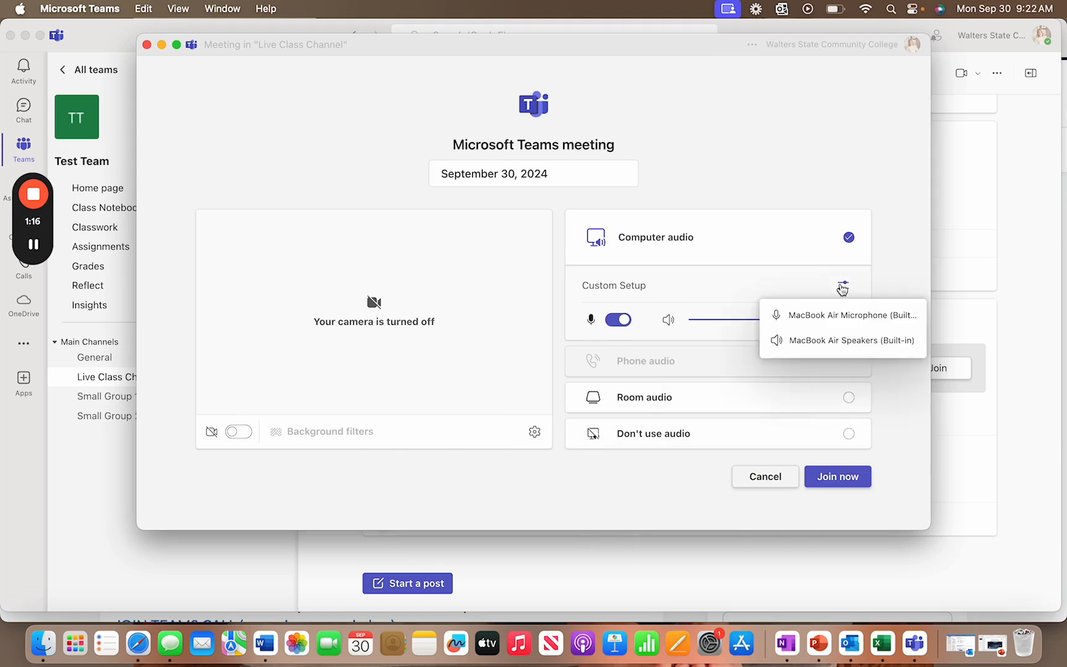
click(850, 340)
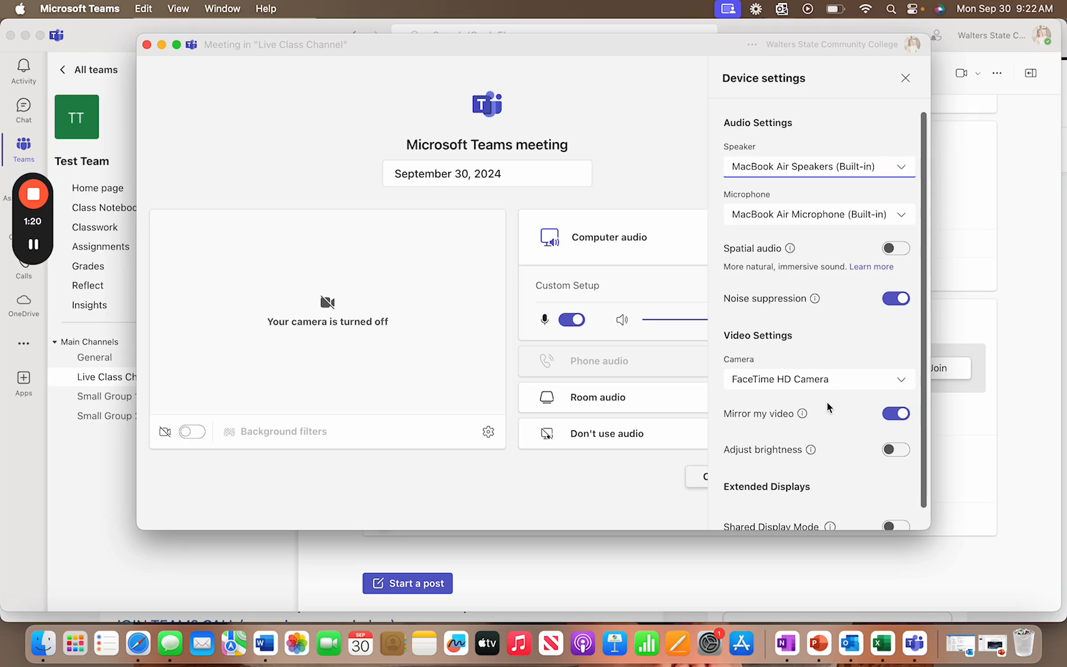
scroll(826, 402, down, 2)
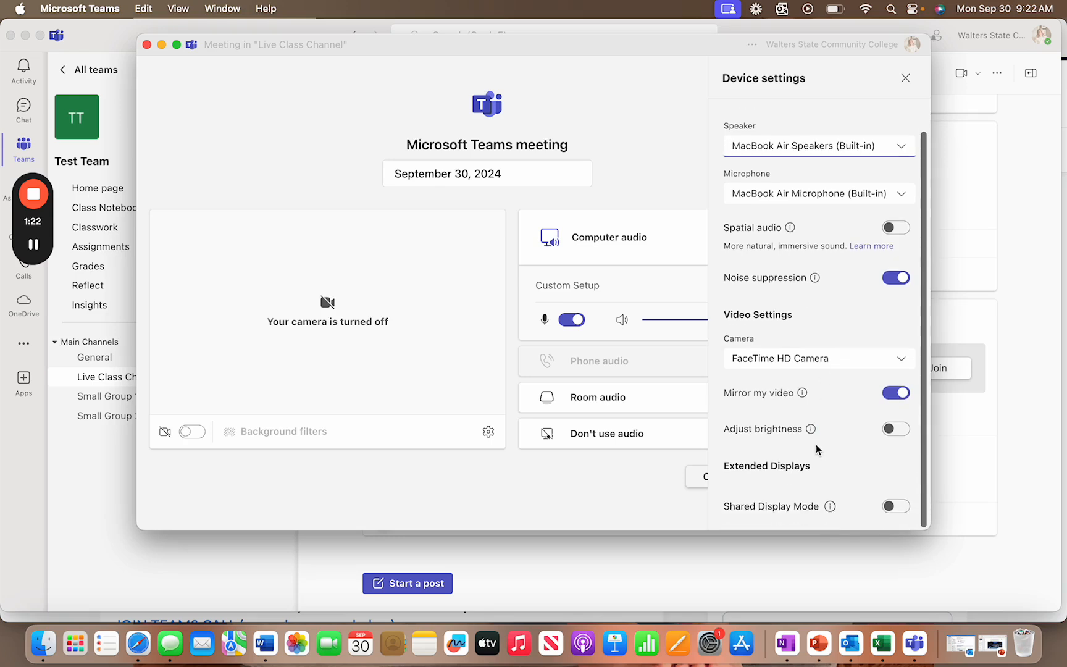
scroll(816, 449, up, 2)
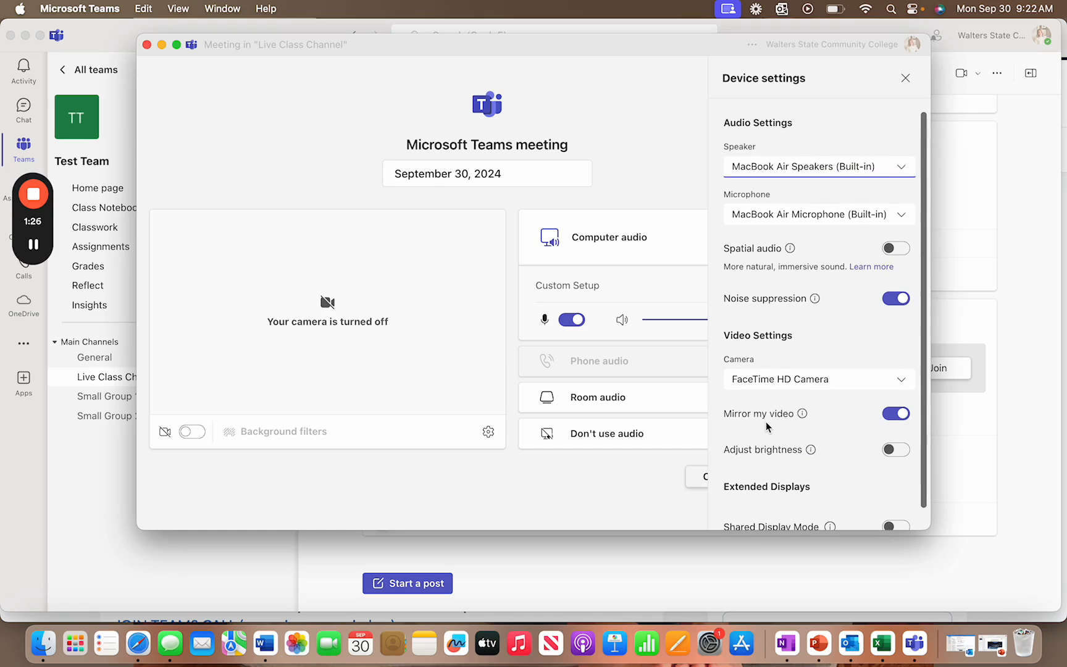
click(905, 77)
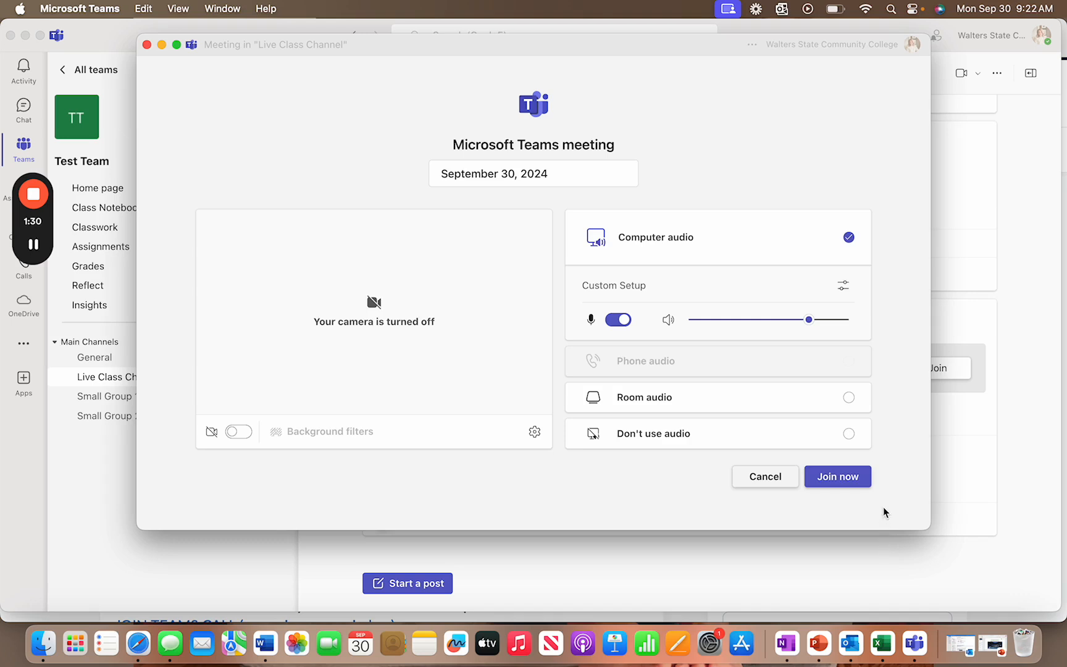
Join the meeting with computer audio and dismiss the dialog for inviting people.
click(854, 484)
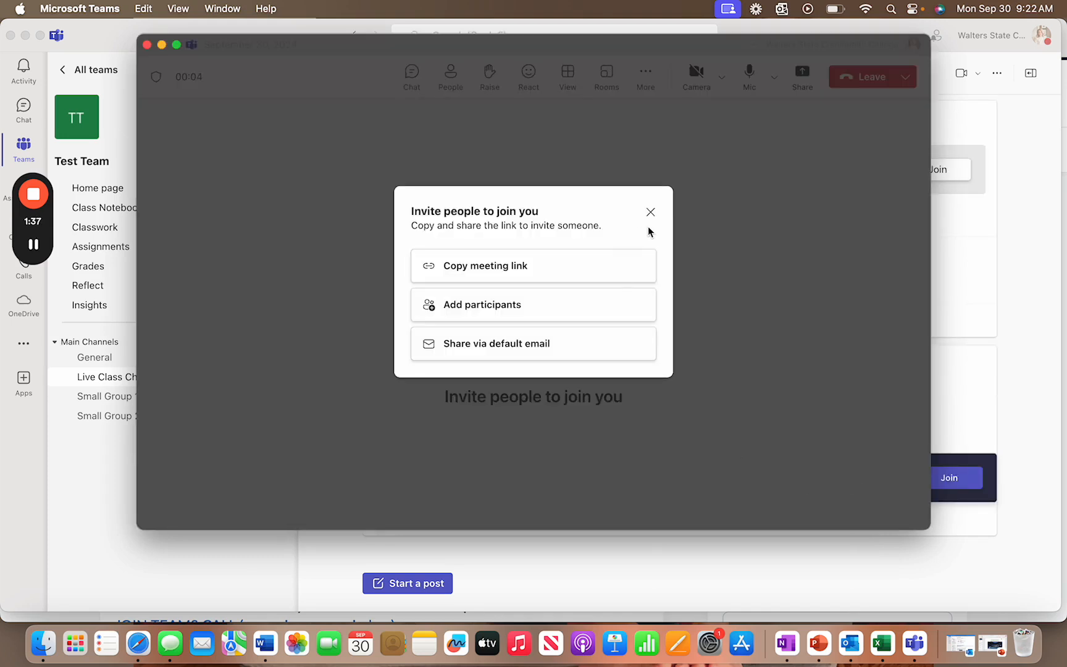
click(649, 213)
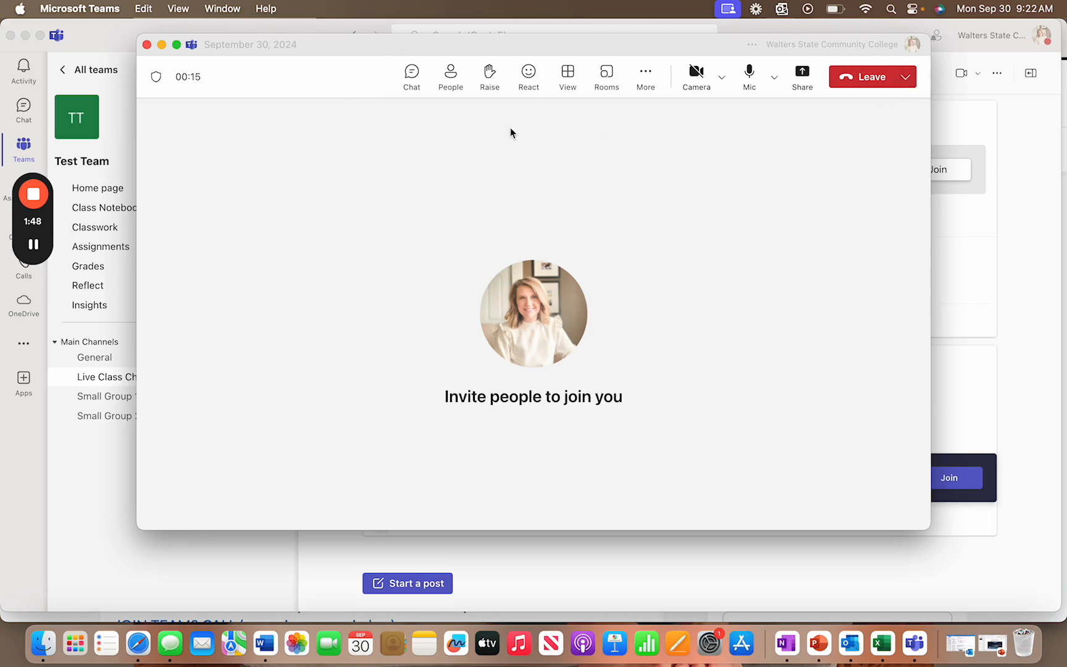
Draft a short message in the meeting chat, erase it unsent and close the chat.
click(413, 87)
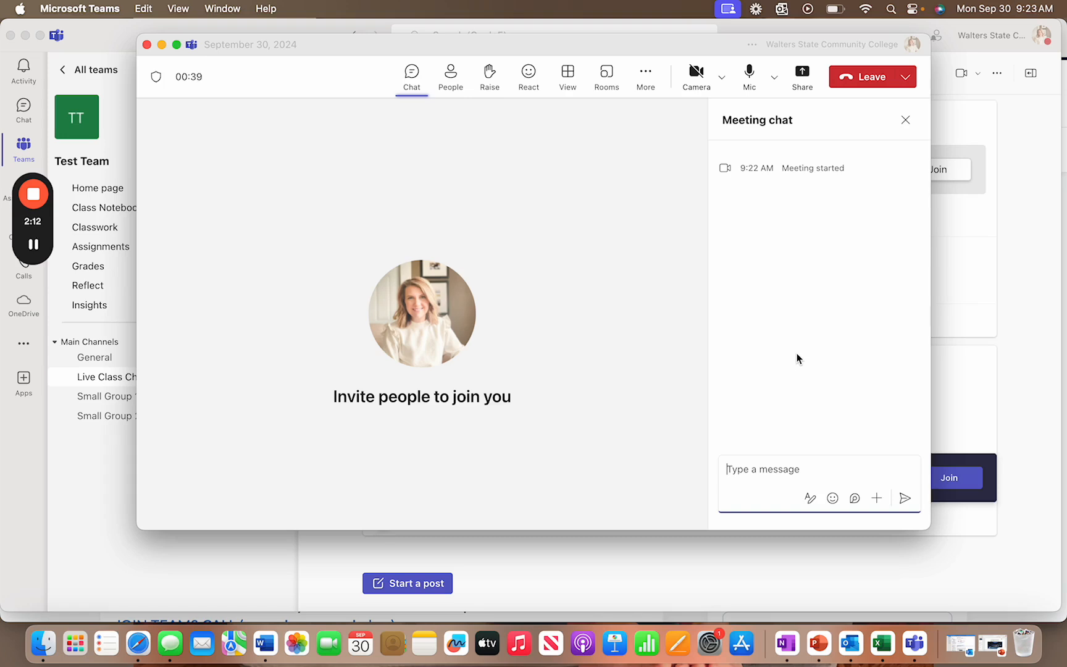
text(You he)
key(BackSpace)
key(BackSpace)
key(BackSpace)
key(BackSpace)
key(BackSpace)
key(BackSpace)
click(906, 121)
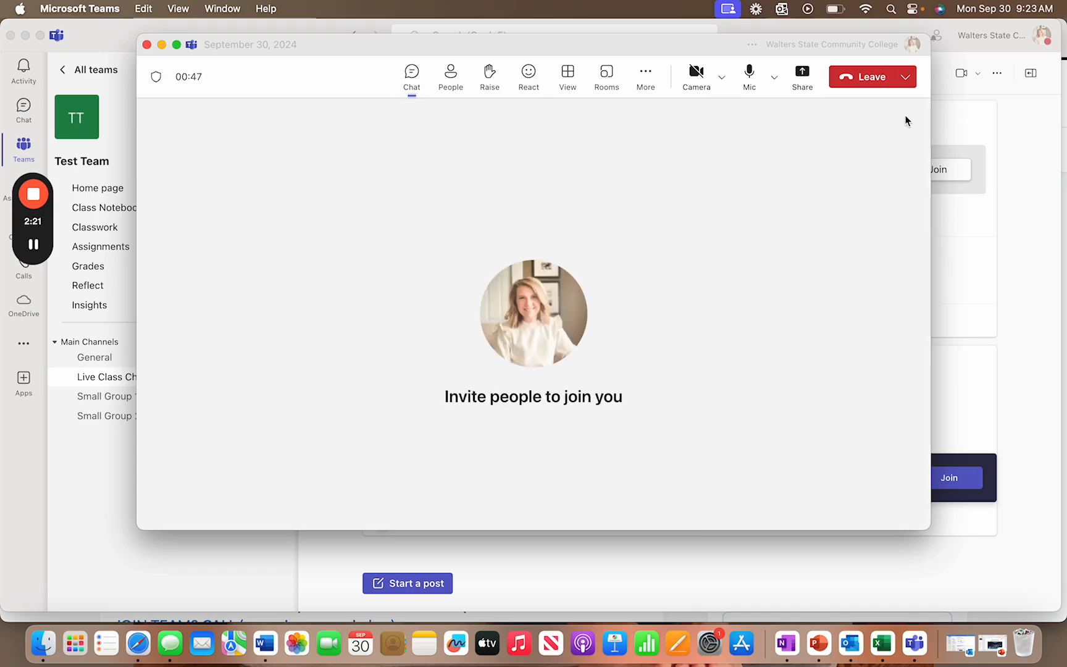
Search the meeting's participants list for a person by first name and close the list.
click(452, 91)
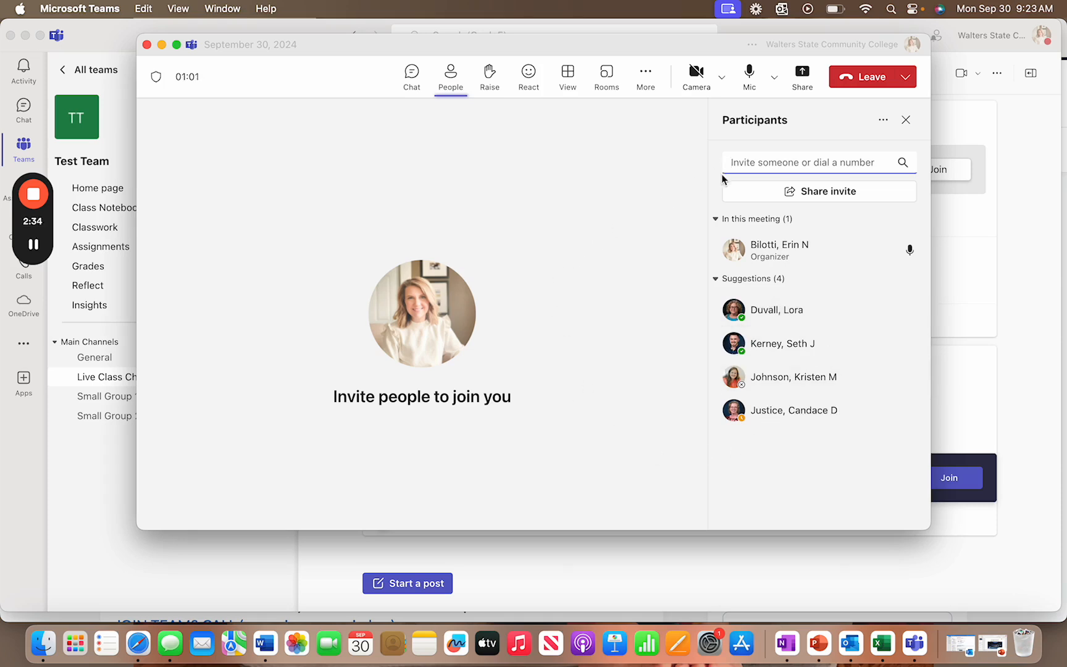
text(jessica)
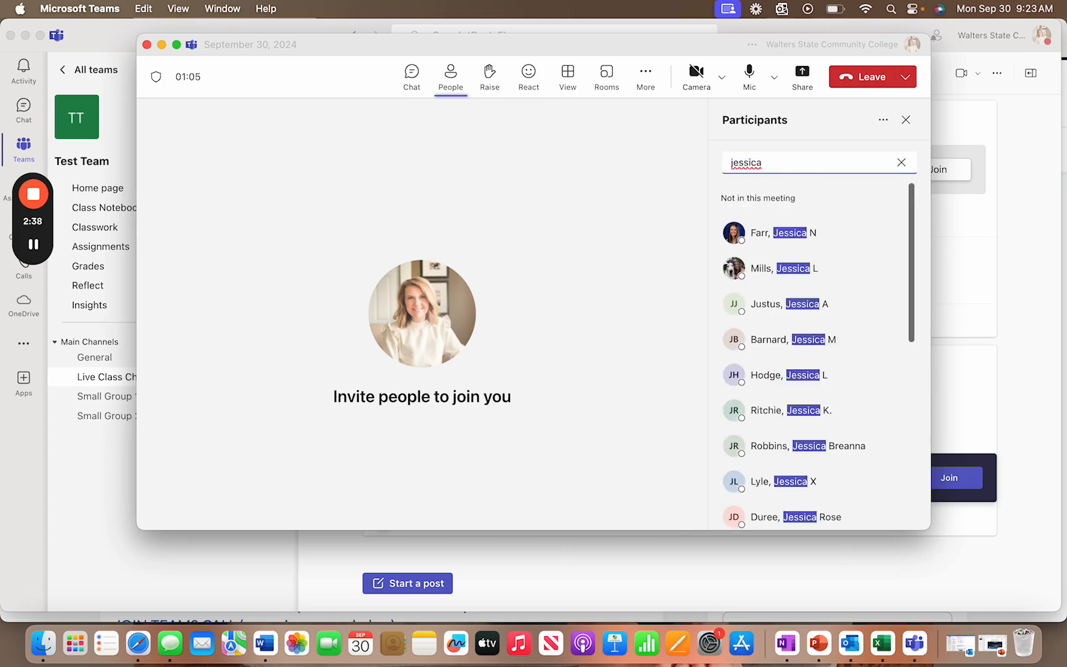
click(580, 122)
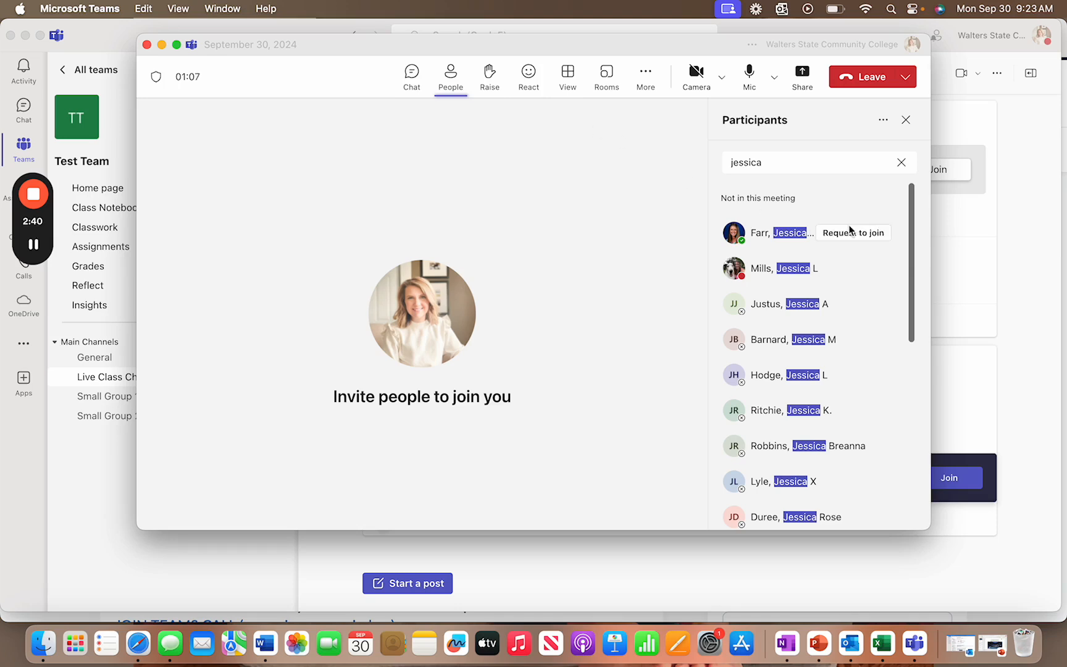
click(905, 120)
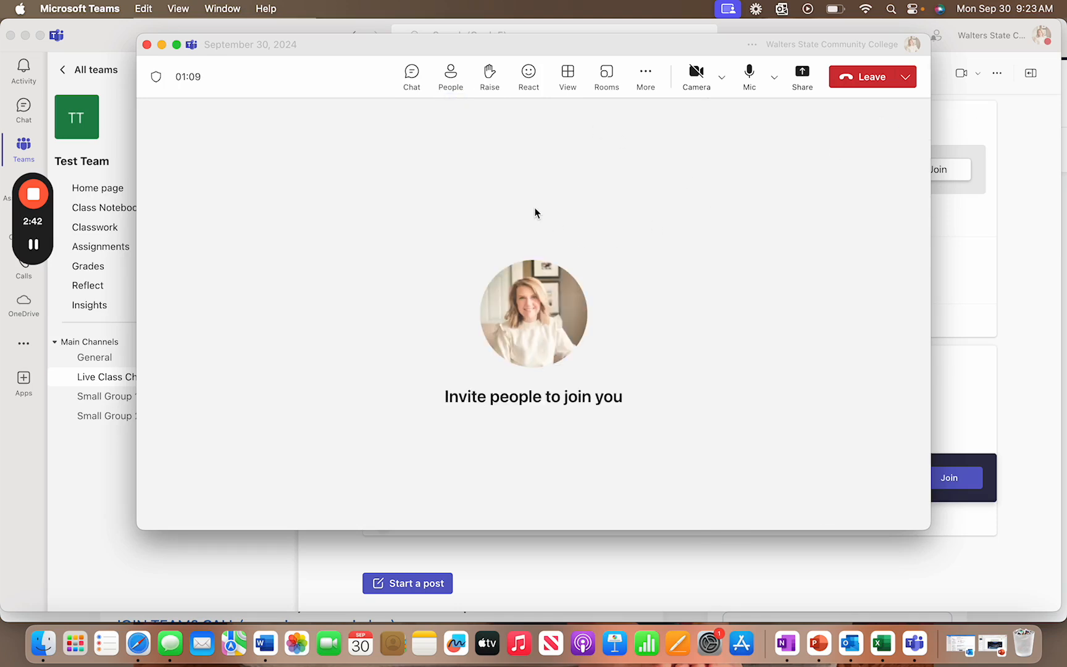
Raise your hand in the meeting and check the raised-hand order in the participants list.
click(490, 80)
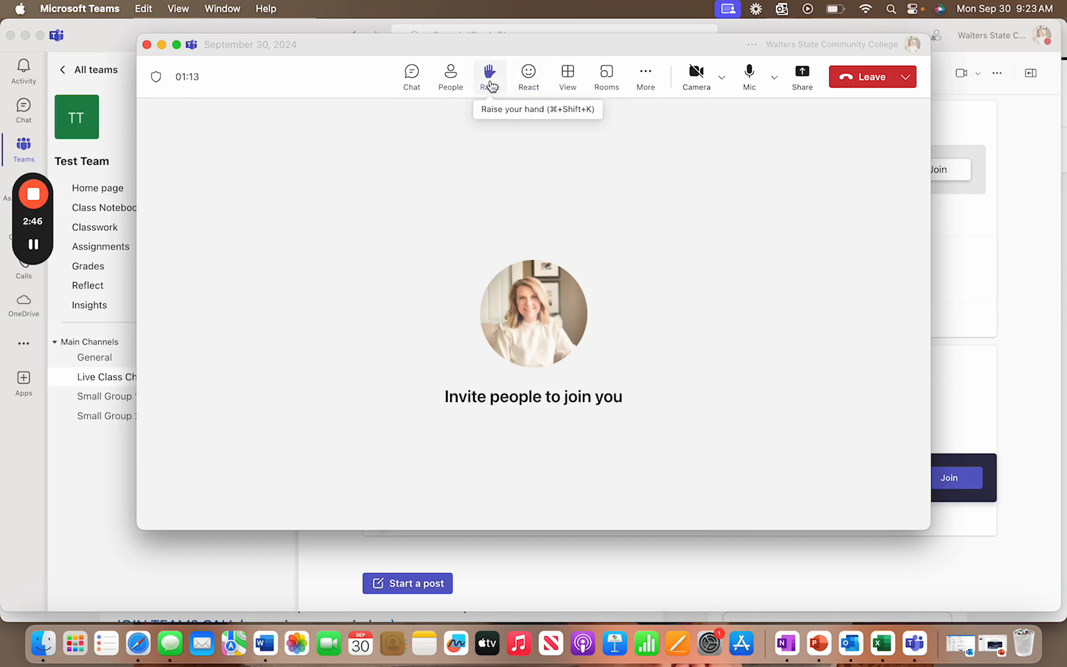
click(443, 86)
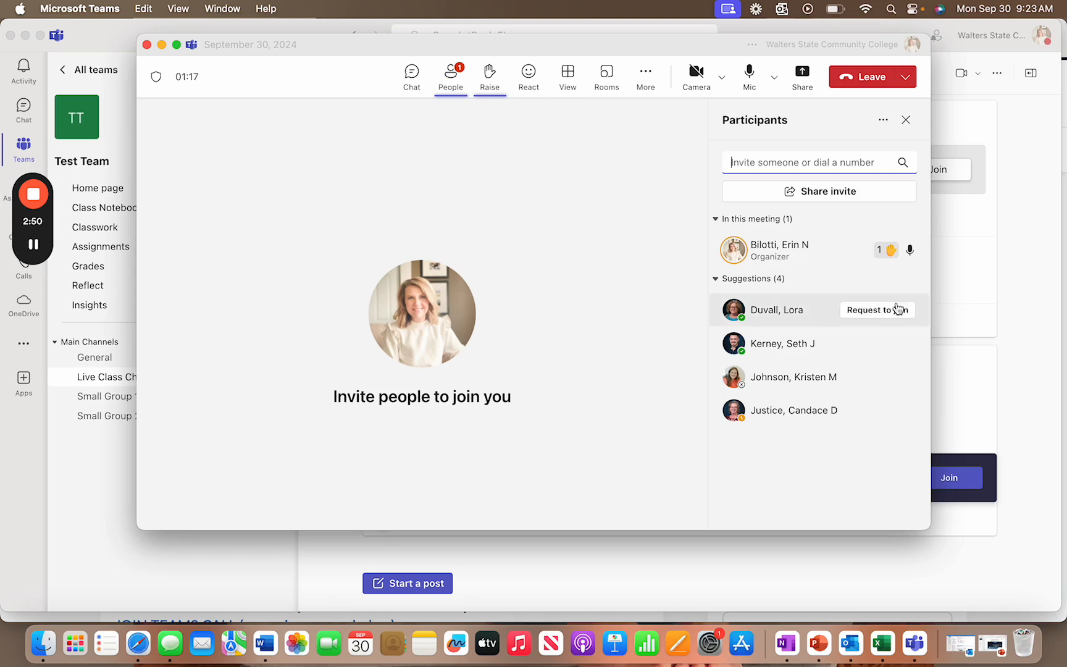
mouse_move(889, 326)
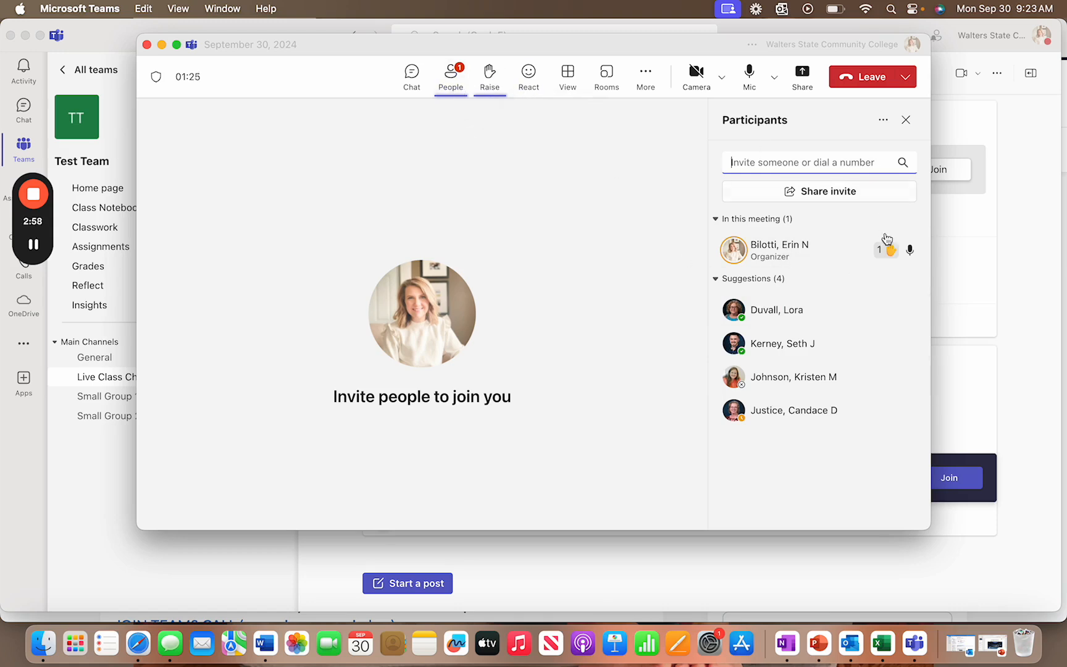
click(888, 262)
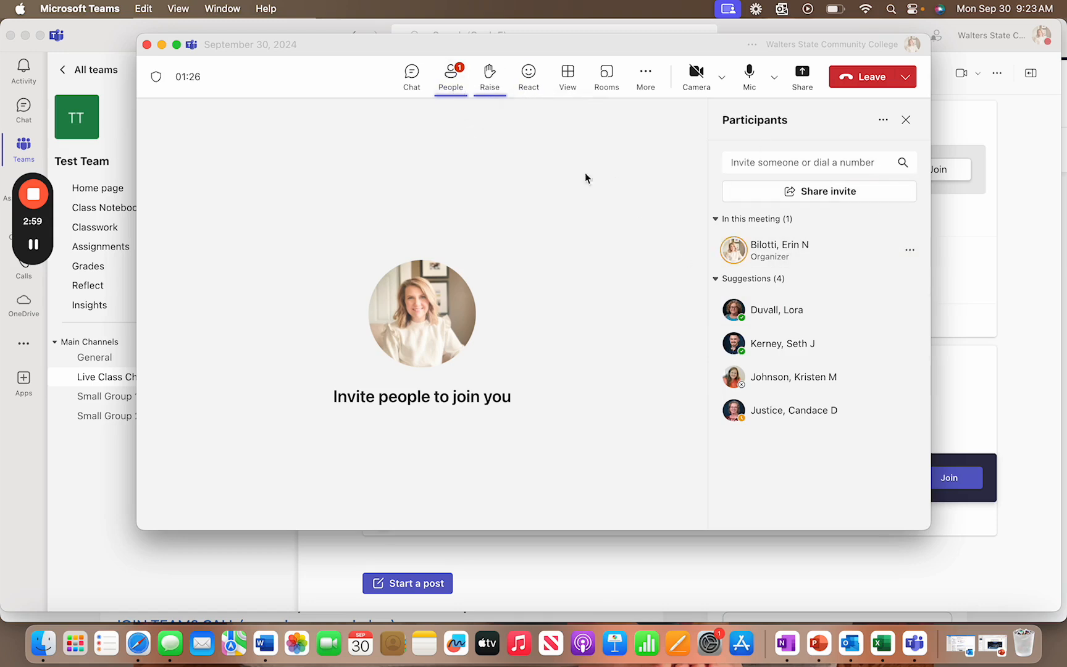
Send a Like reaction to the meeting and look over the other available reactions.
click(536, 88)
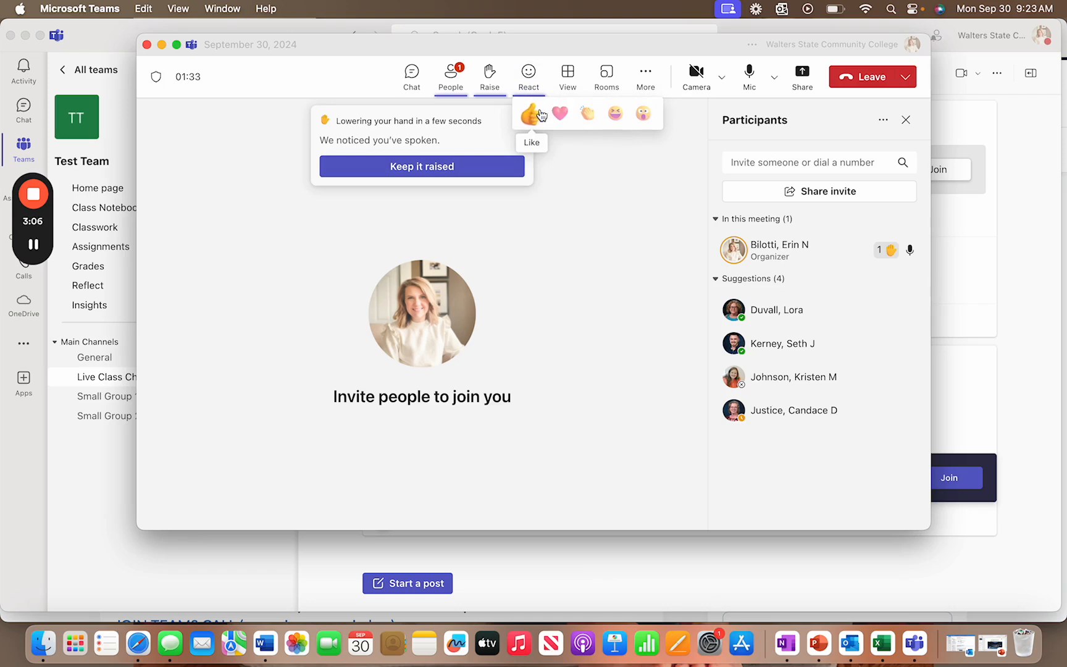
click(541, 114)
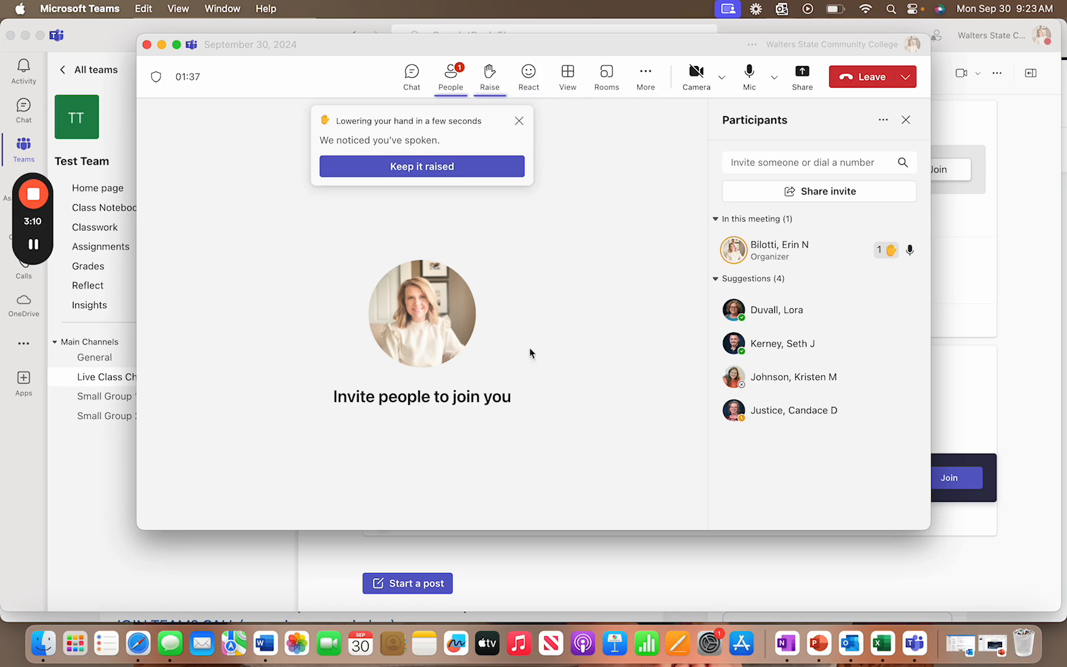
mouse_move(526, 79)
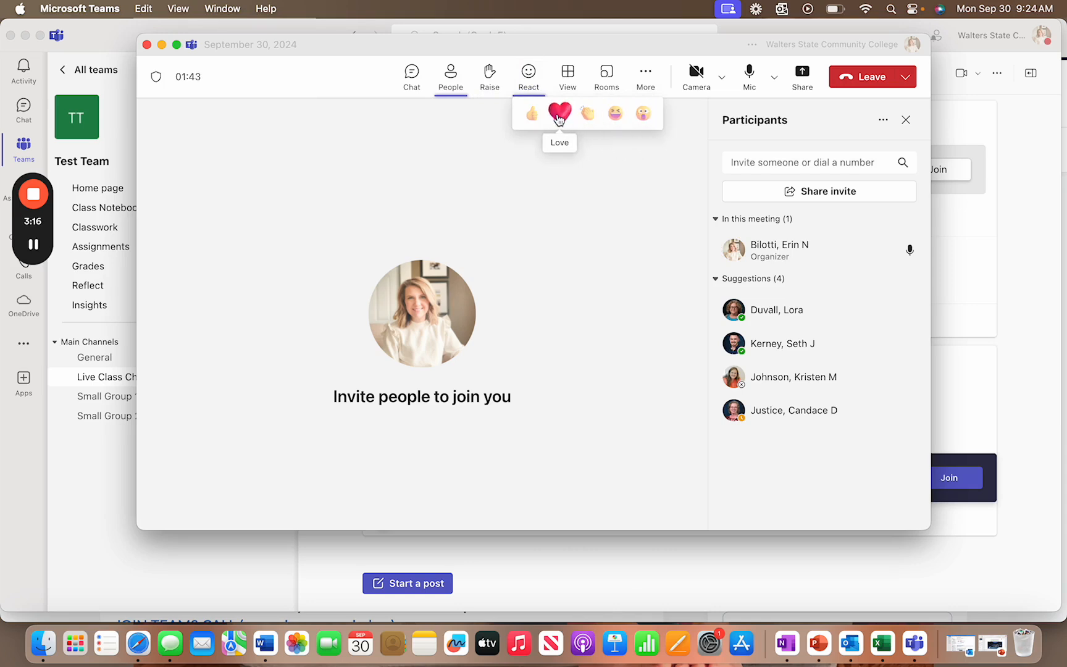
Look over the meeting's view layouts, including Together mode, without changing the current one.
click(569, 74)
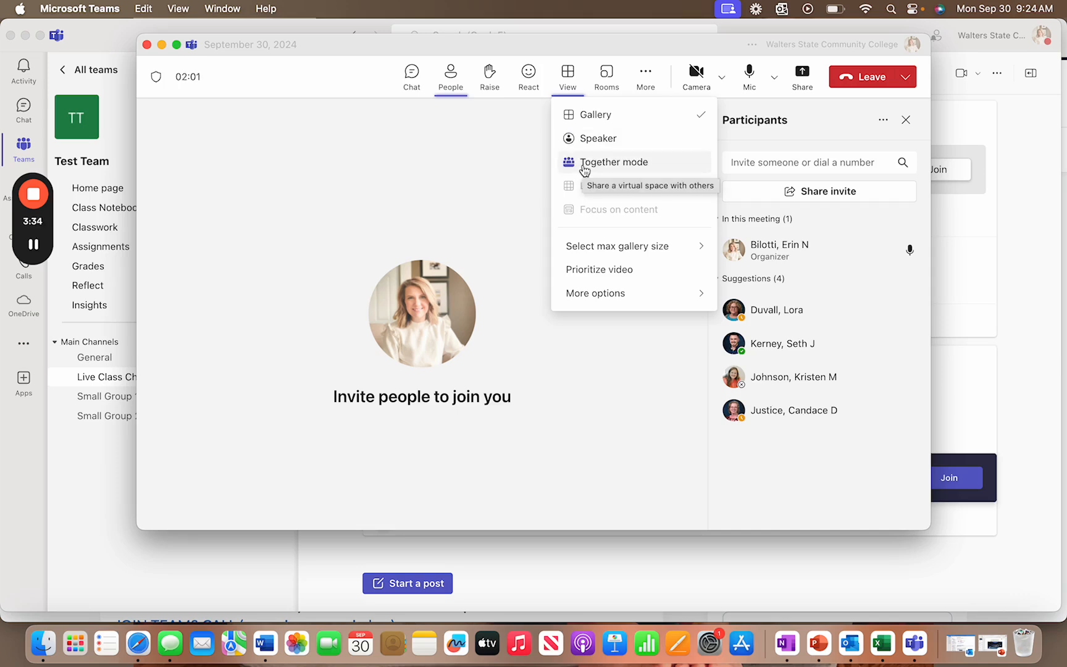
click(457, 210)
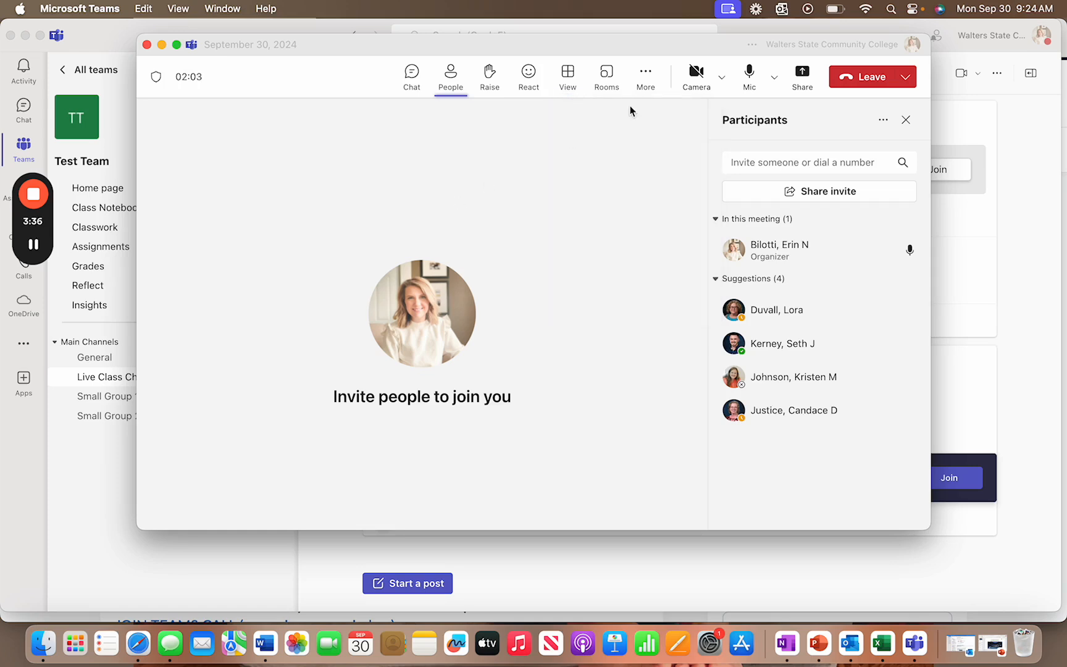
Create 2 breakout rooms with people assigned to them manually, and close the breakout rooms pane.
click(610, 74)
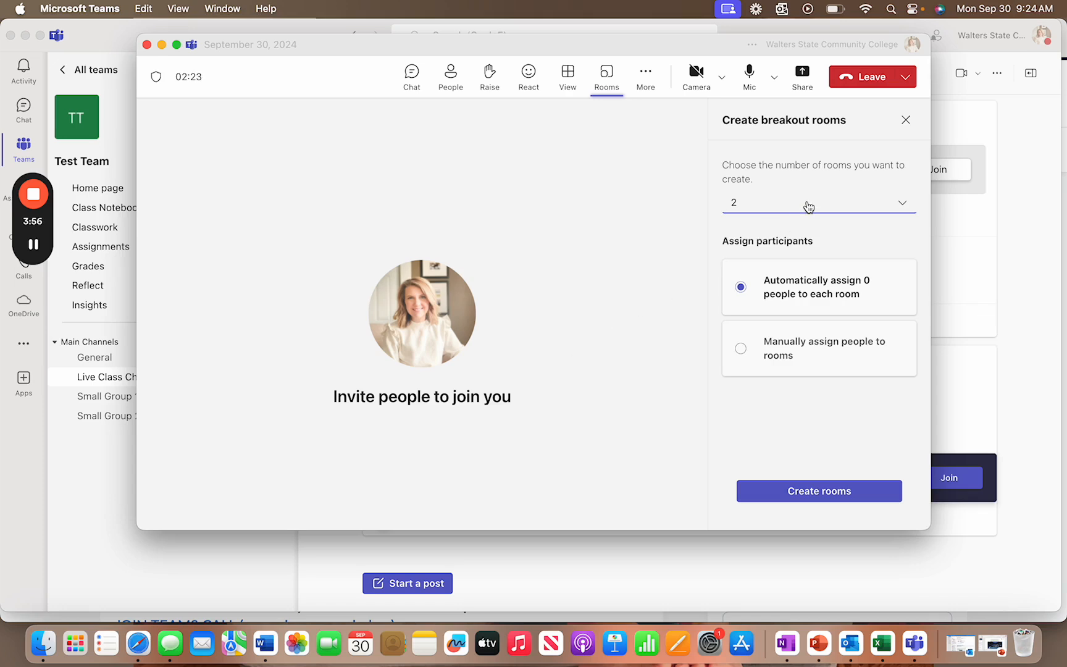
click(903, 202)
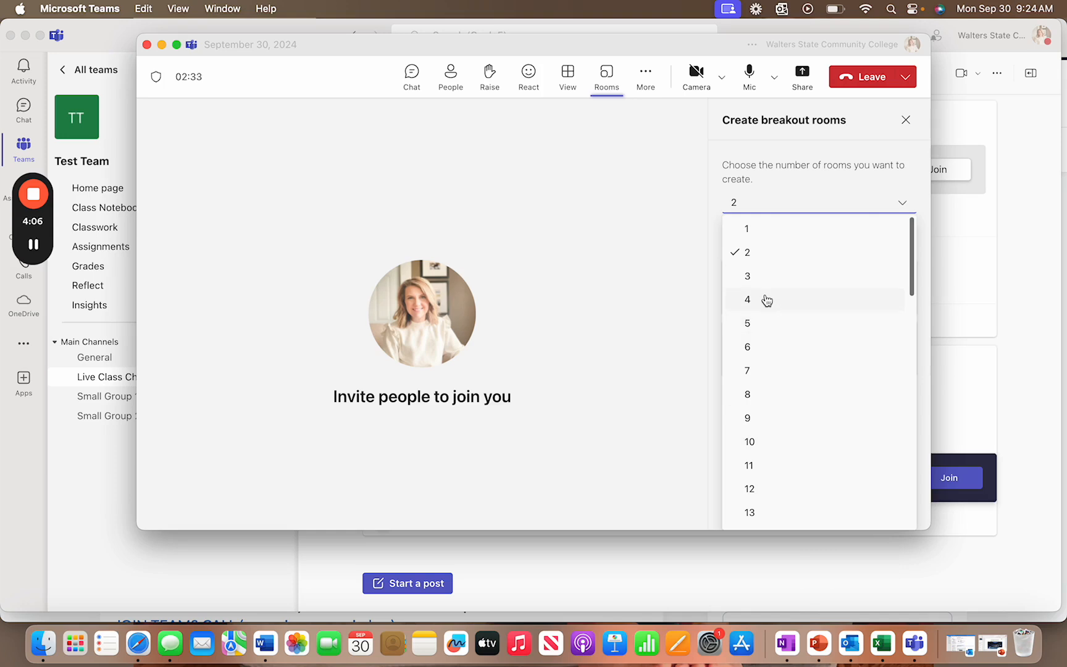
click(623, 328)
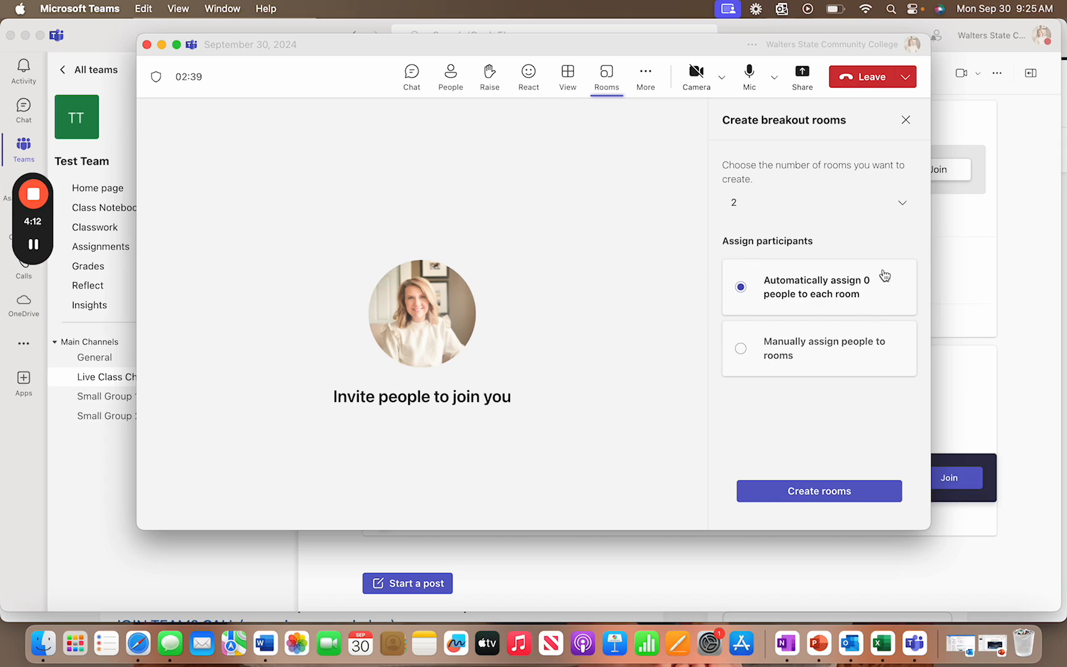
click(829, 352)
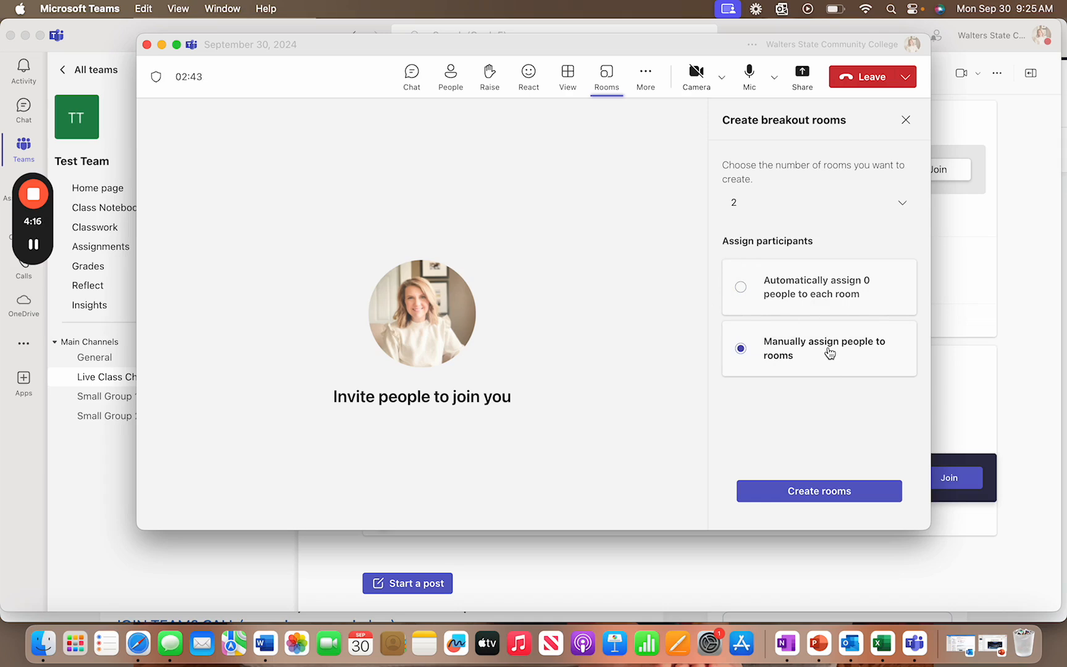
click(830, 490)
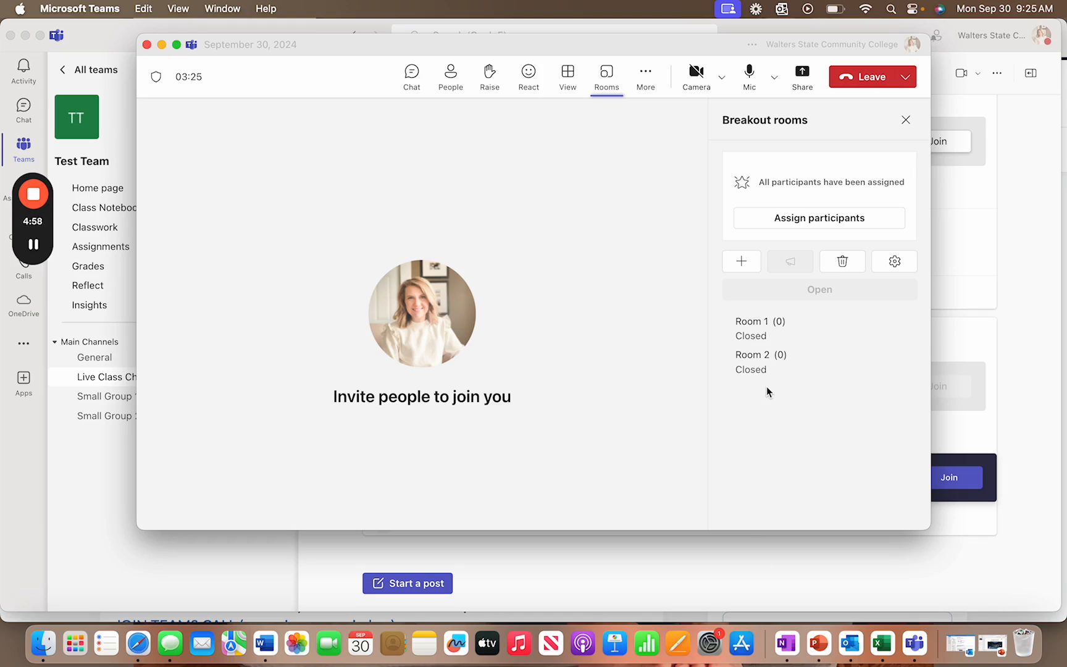
click(906, 120)
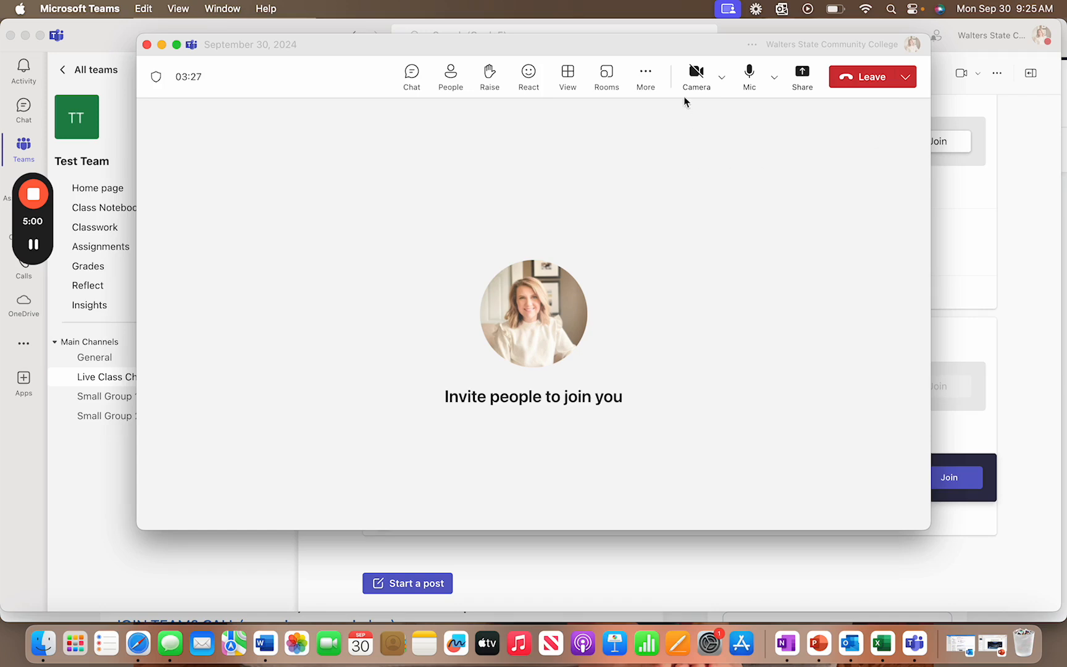
Start recording the meeting and close the live transcript pane.
click(651, 80)
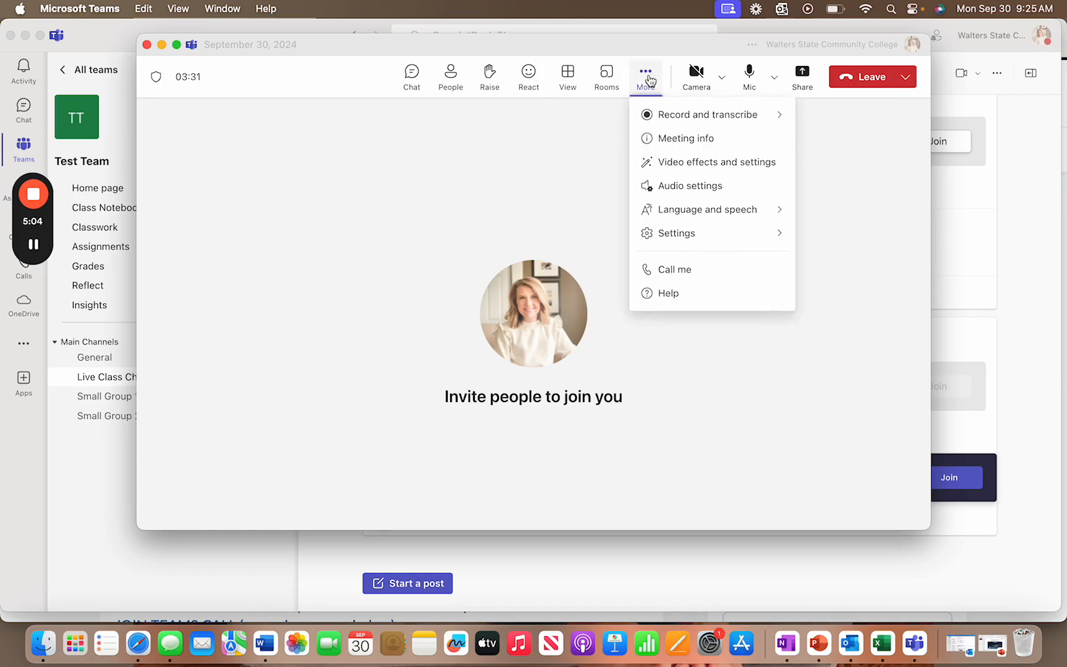
mouse_move(646, 114)
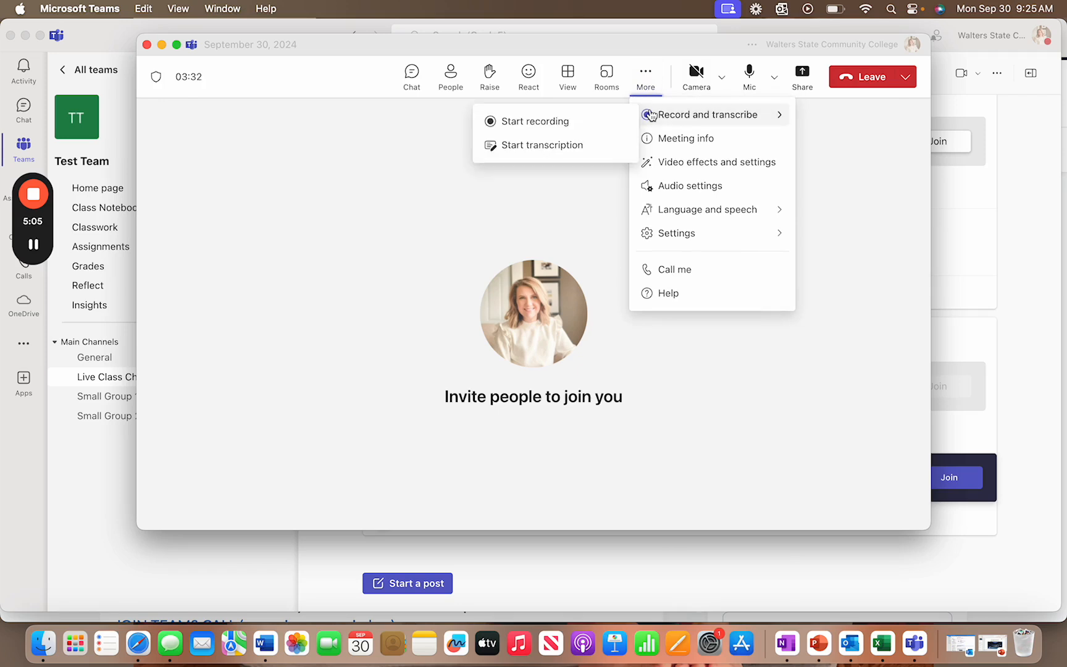
click(584, 121)
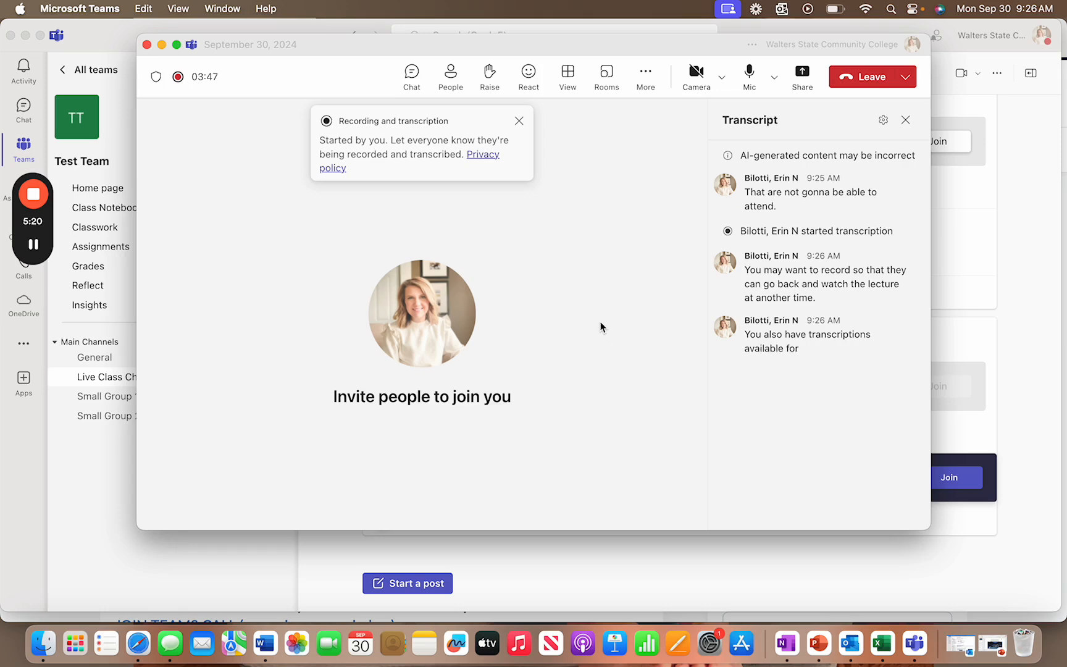
click(905, 123)
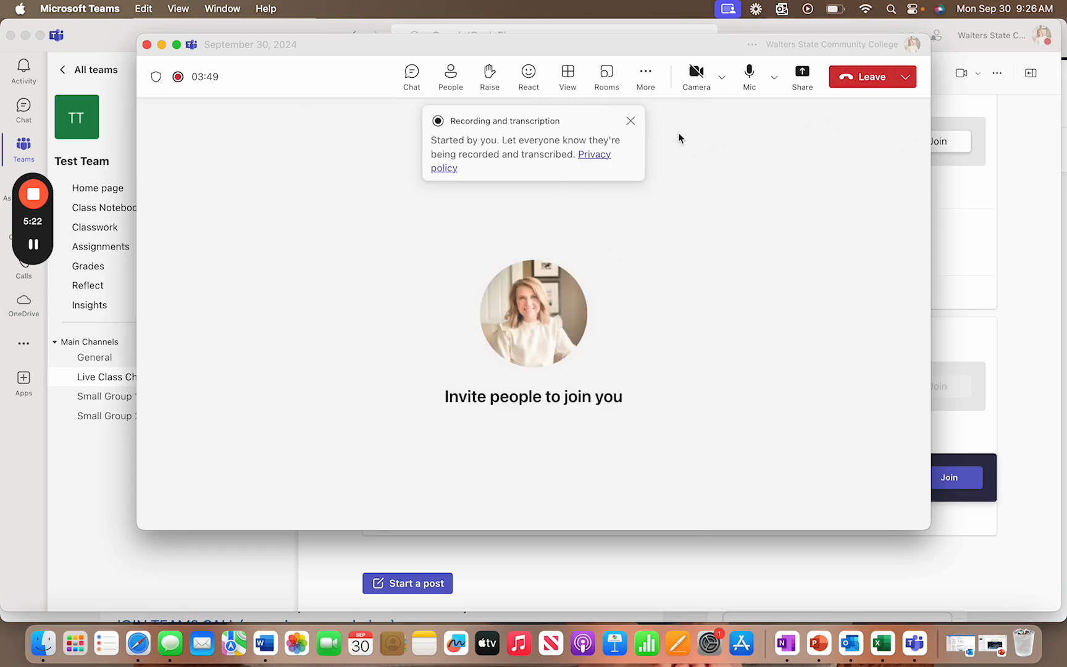
Review the meeting options, restrict who can present to Only organizers and co-organizers, and save.
click(647, 74)
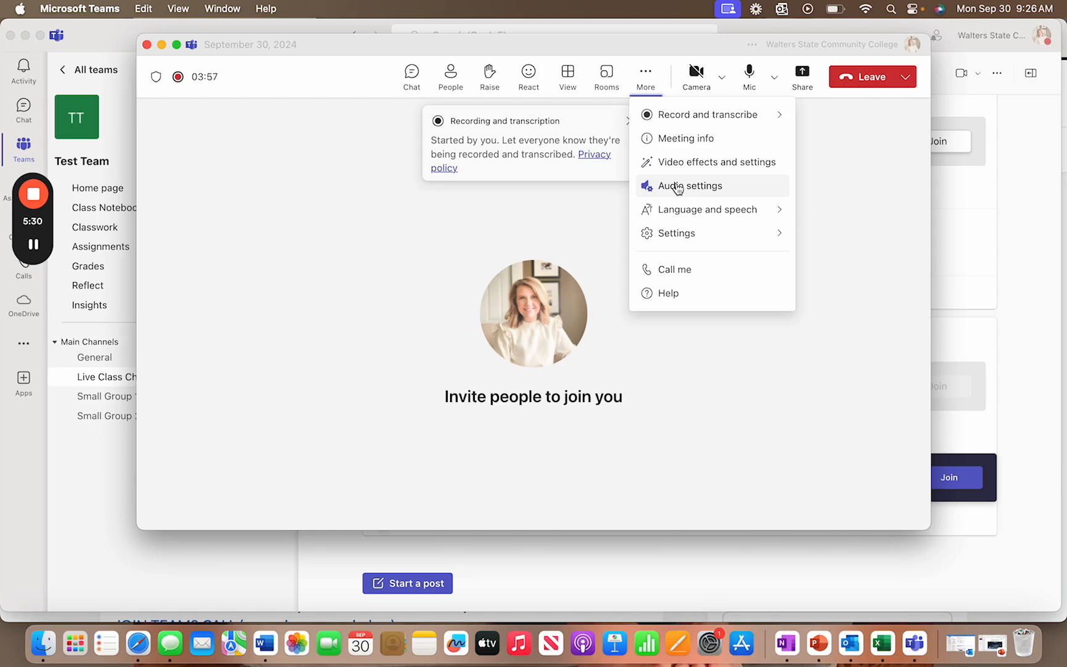
mouse_move(679, 235)
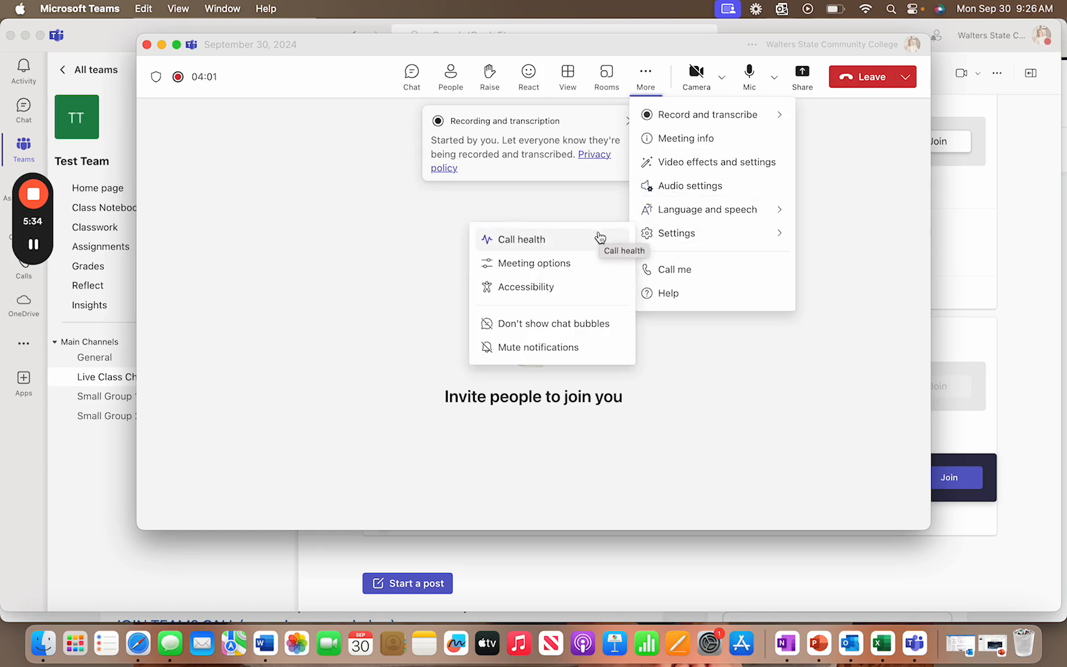
click(578, 267)
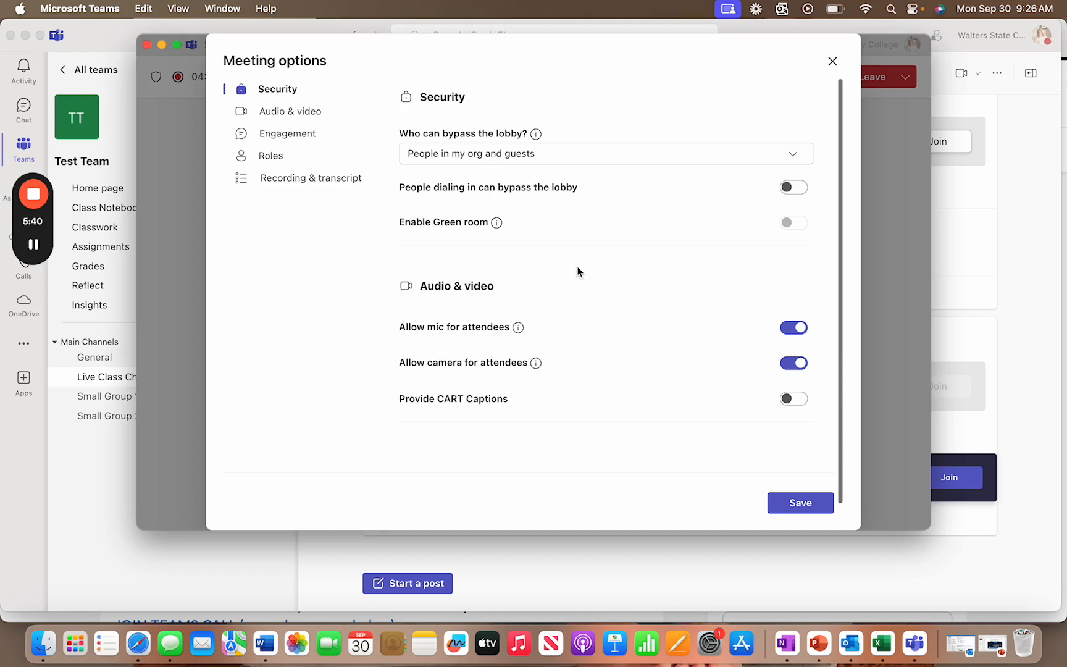
scroll(579, 272, down, 5)
scroll(579, 271, down, 5)
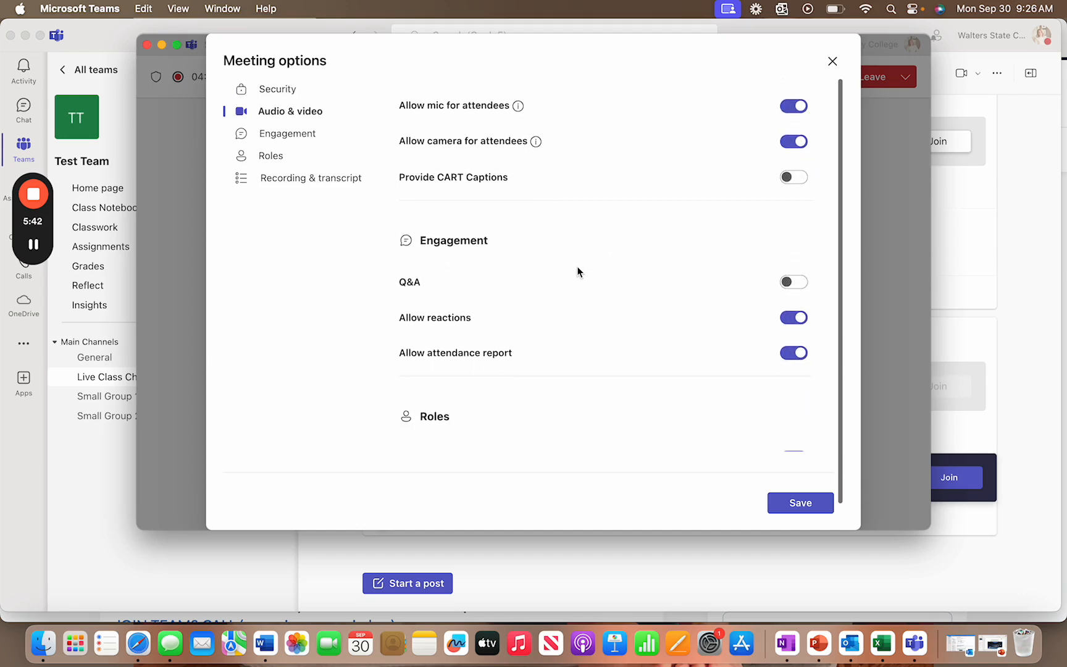
scroll(575, 214, down, 5)
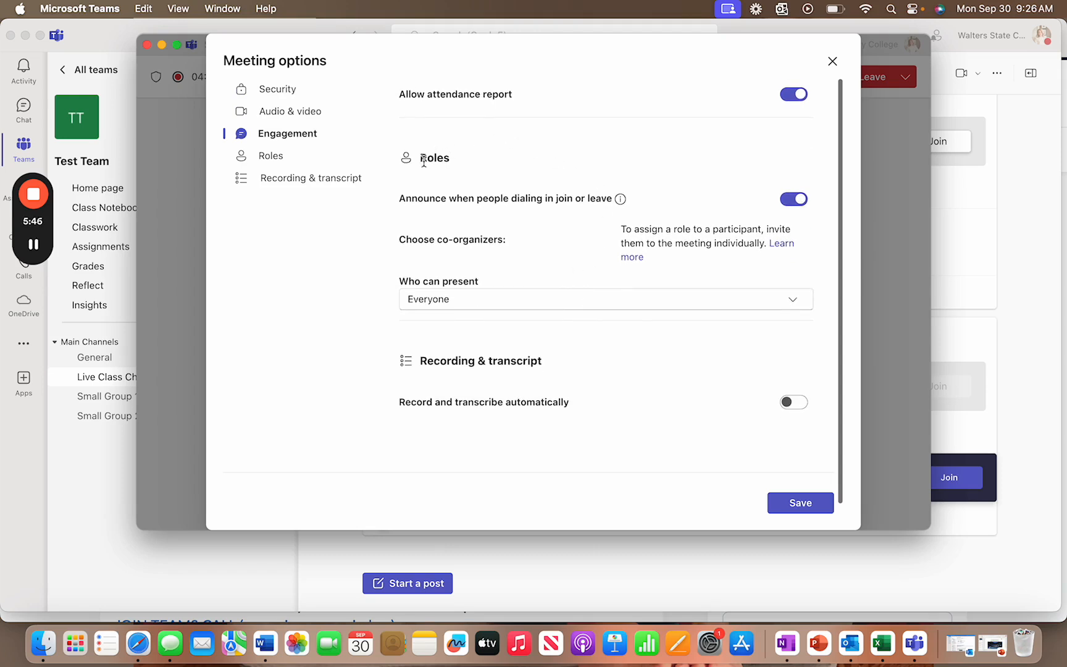
scroll(498, 290, down, 1)
click(499, 279)
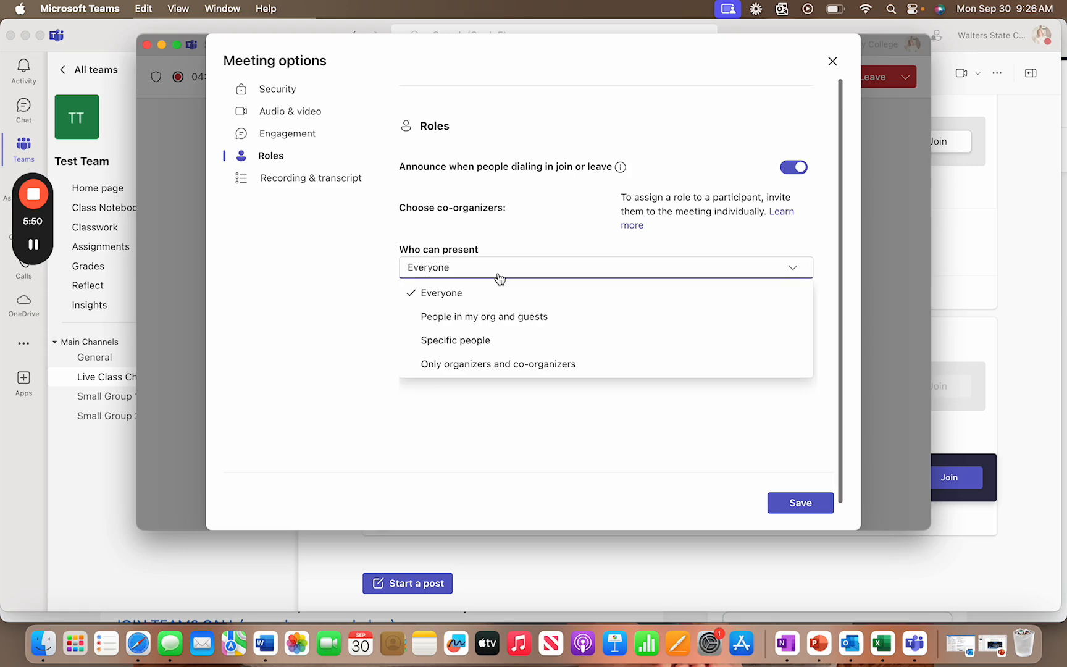
click(495, 365)
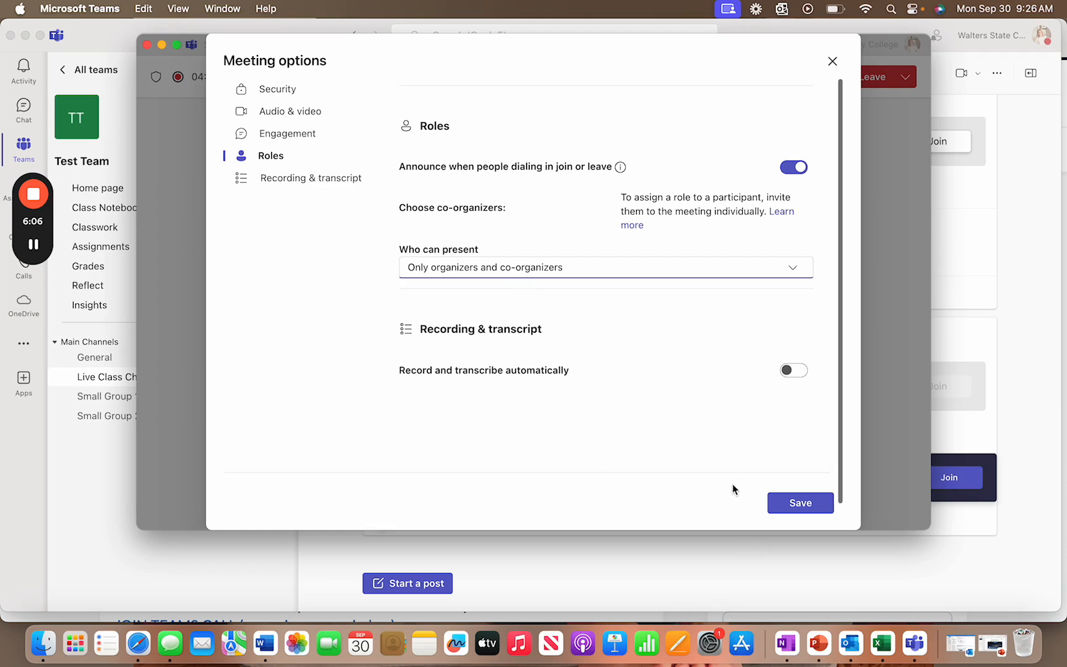
scroll(695, 438, up, 2)
scroll(696, 433, down, 3)
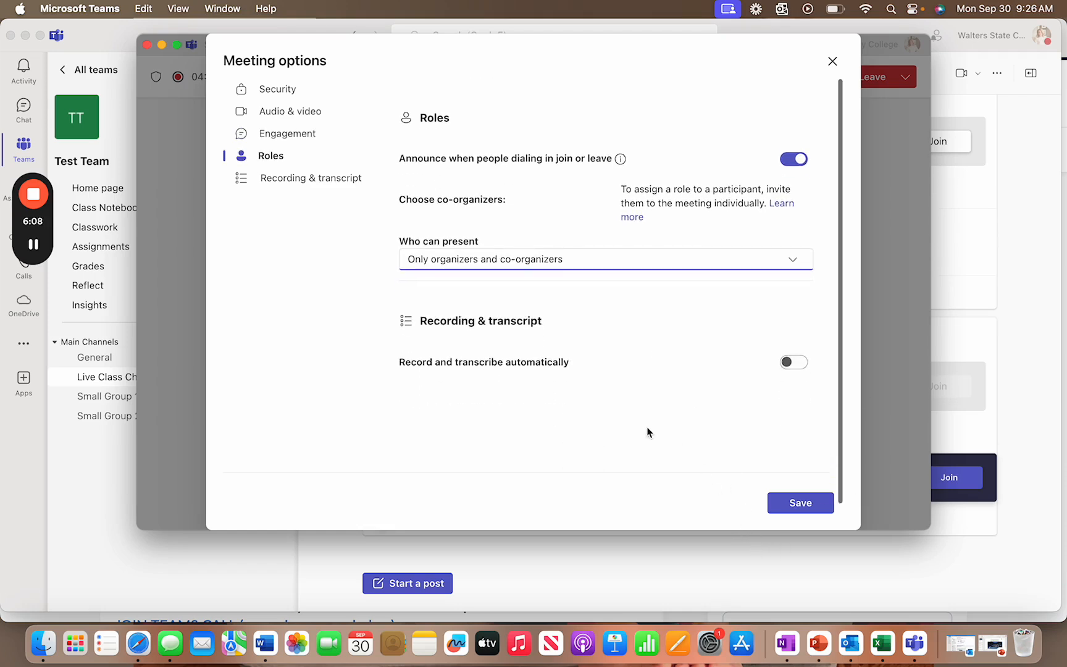
click(801, 503)
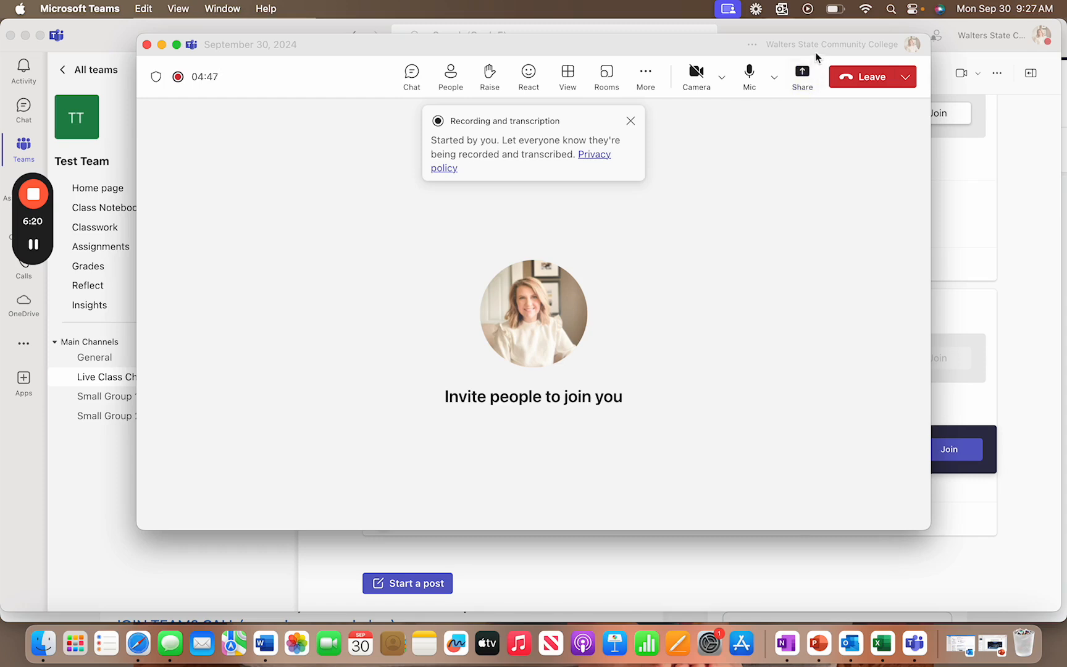
Look over the meeting's camera choices, background effects and brightness setting.
click(723, 88)
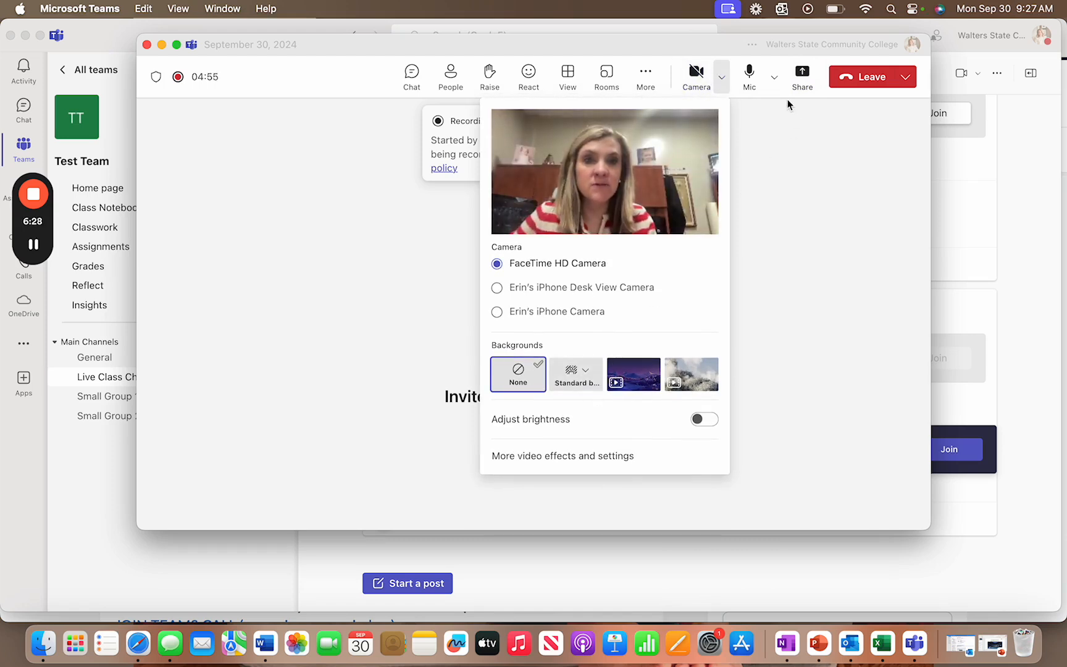
click(764, 124)
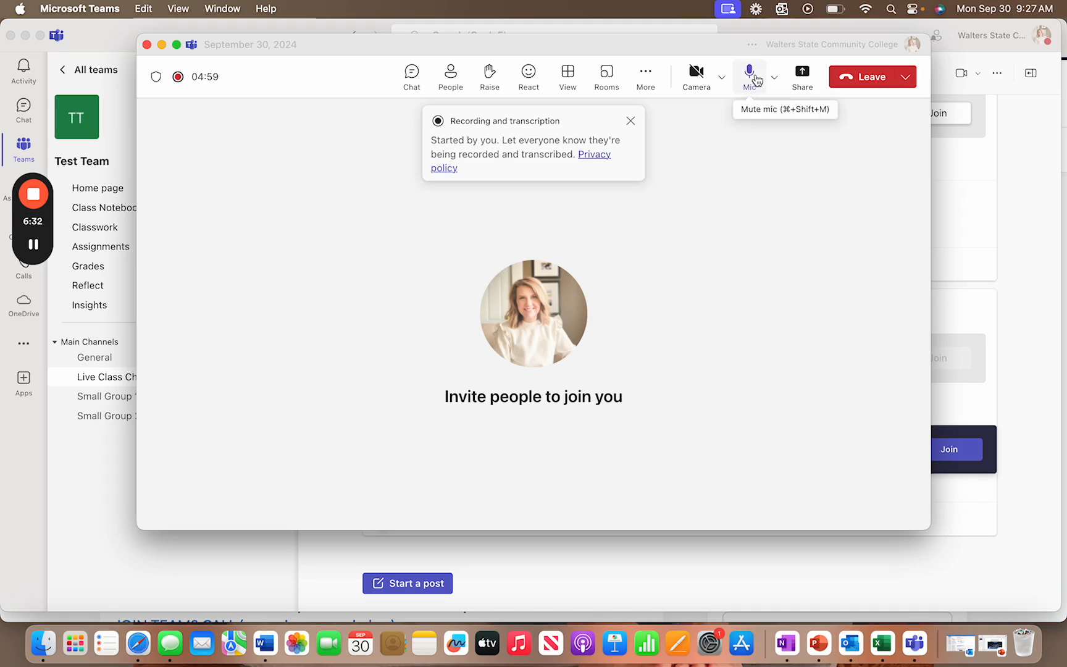
Share the entire screen in the meeting with computer sound included.
click(804, 87)
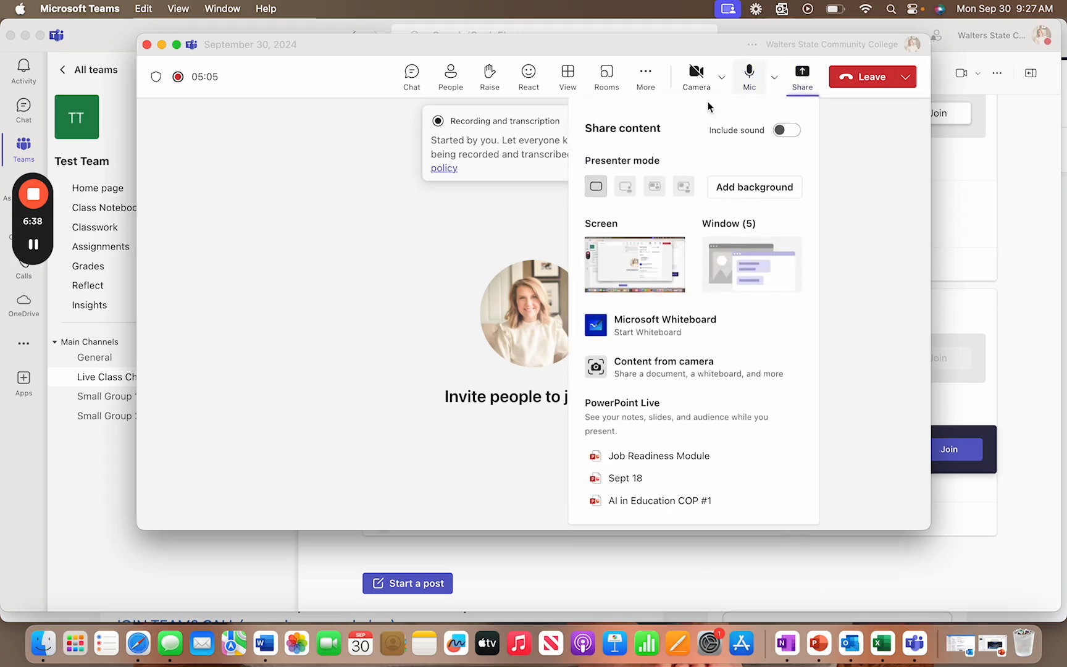
scroll(737, 305, down, 4)
scroll(738, 308, up, 4)
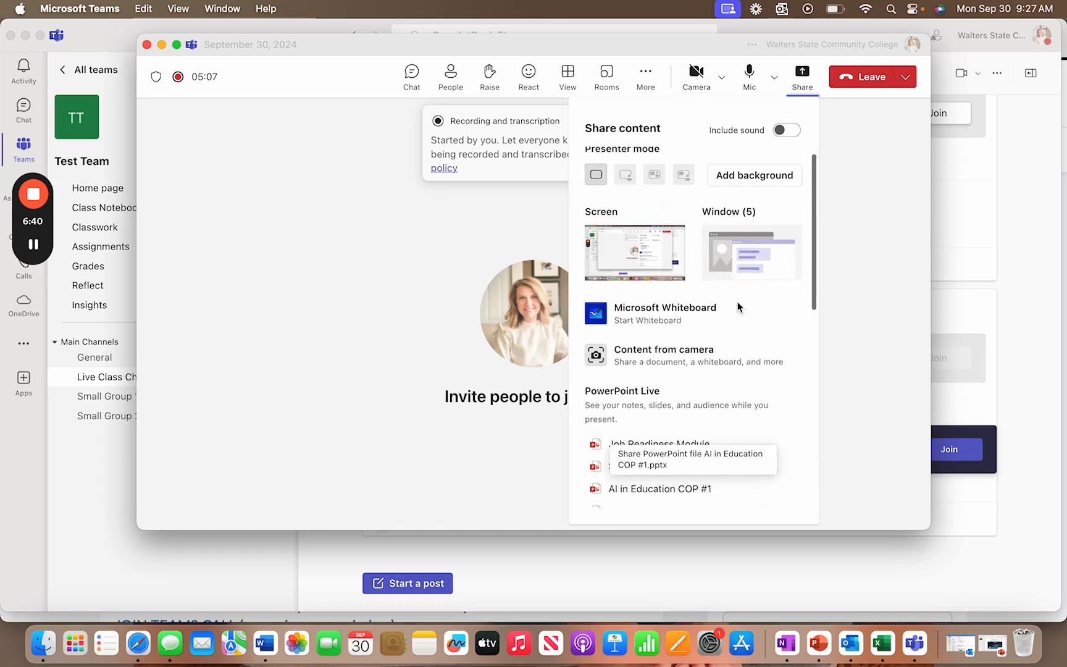
click(780, 135)
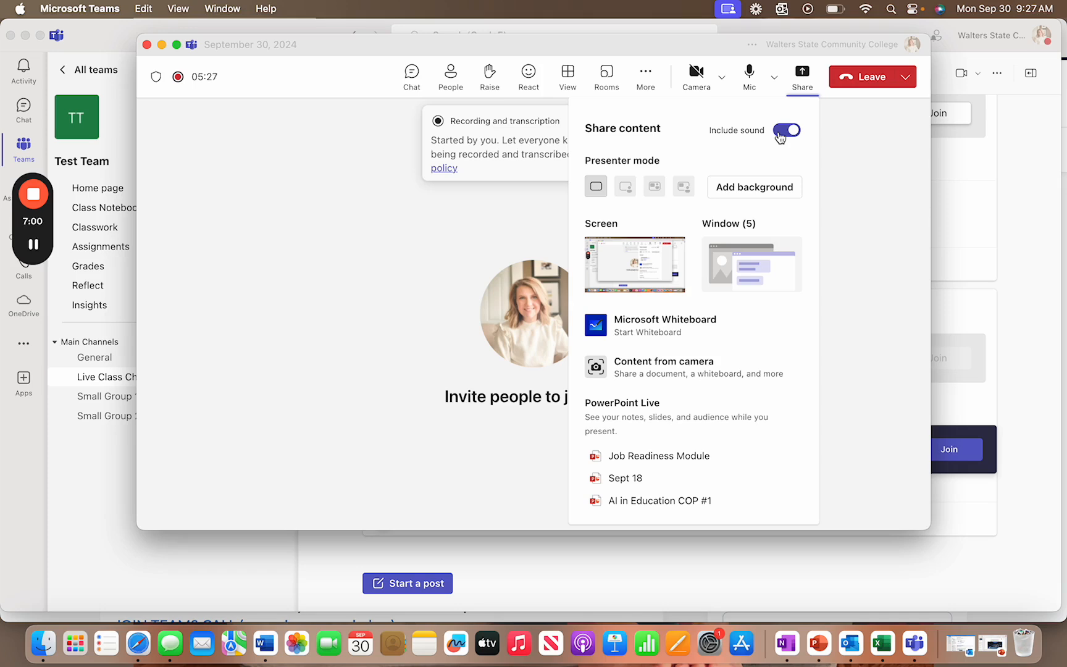
click(638, 264)
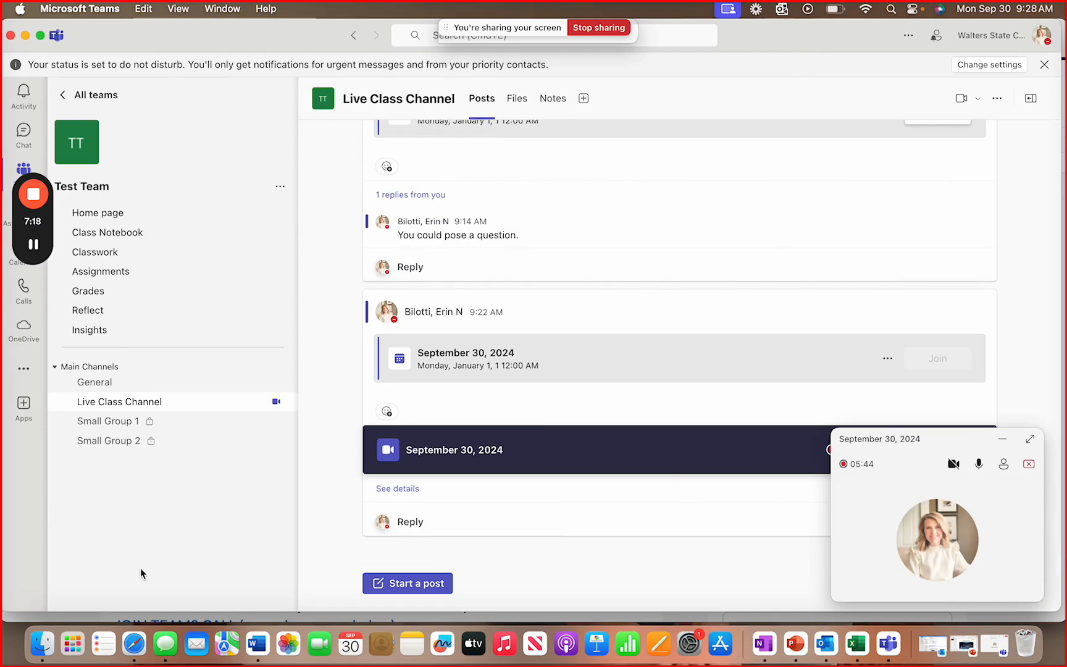
Show the course homepage in Safari and the College Success slides in PowerPoint on the shared screen, and stop sharing.
click(134, 643)
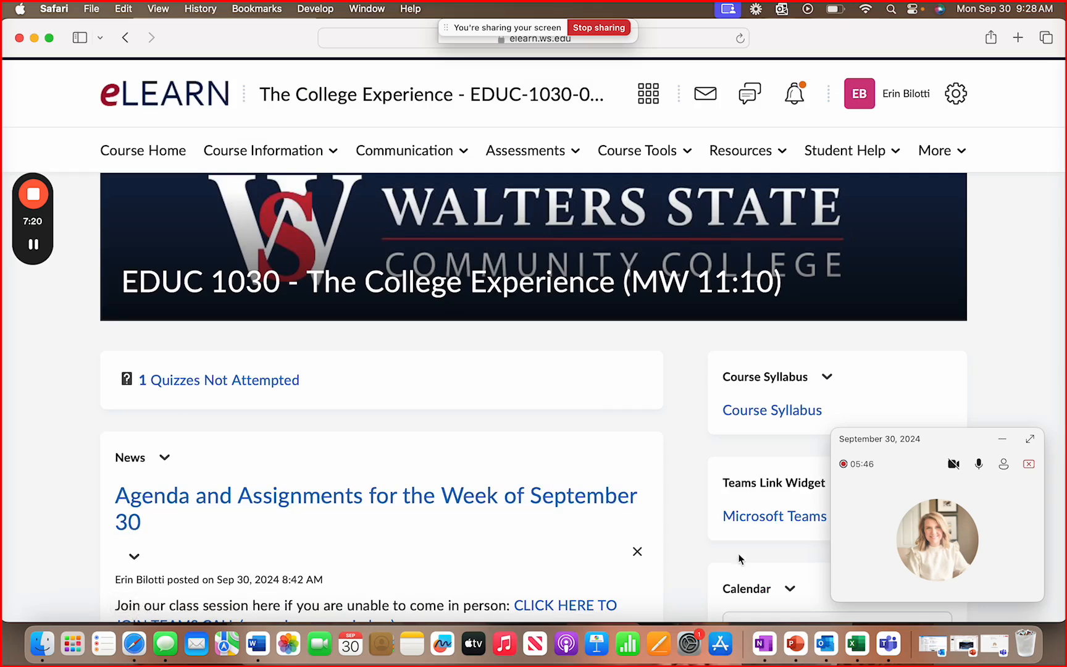
click(796, 645)
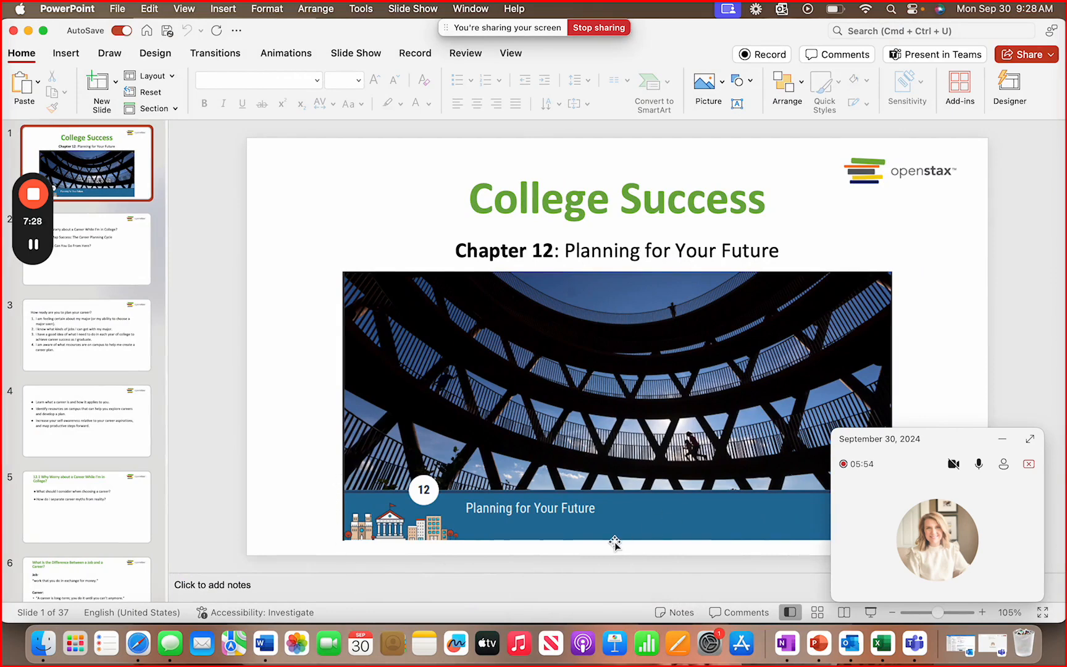
click(1029, 464)
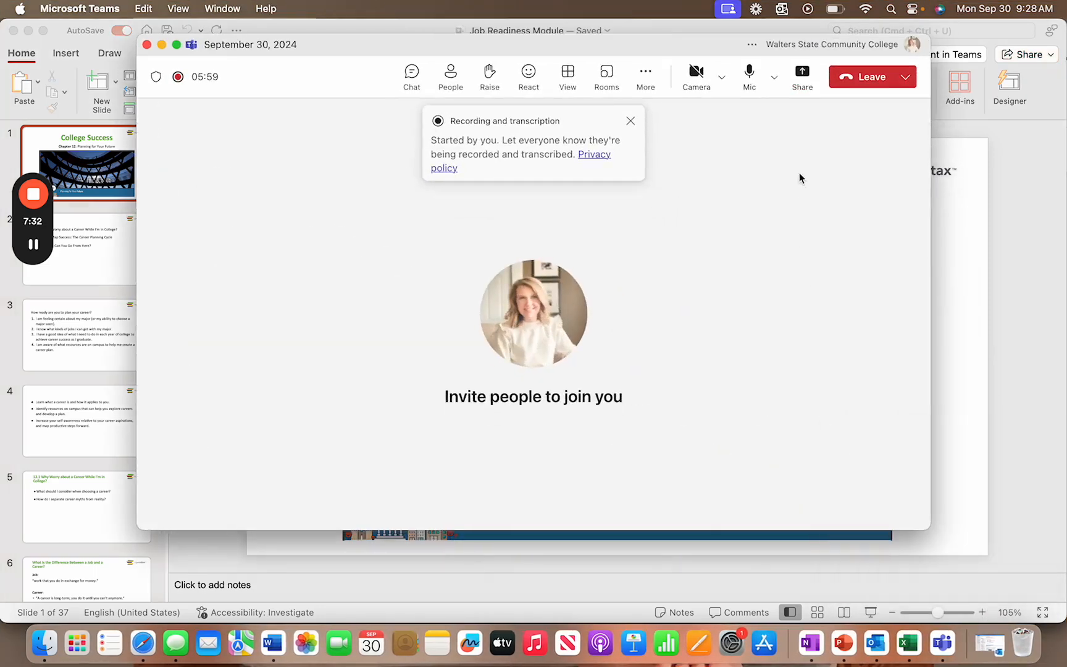
Share only the College Experience homepage window, bring it up in Safari and stop sharing.
click(802, 77)
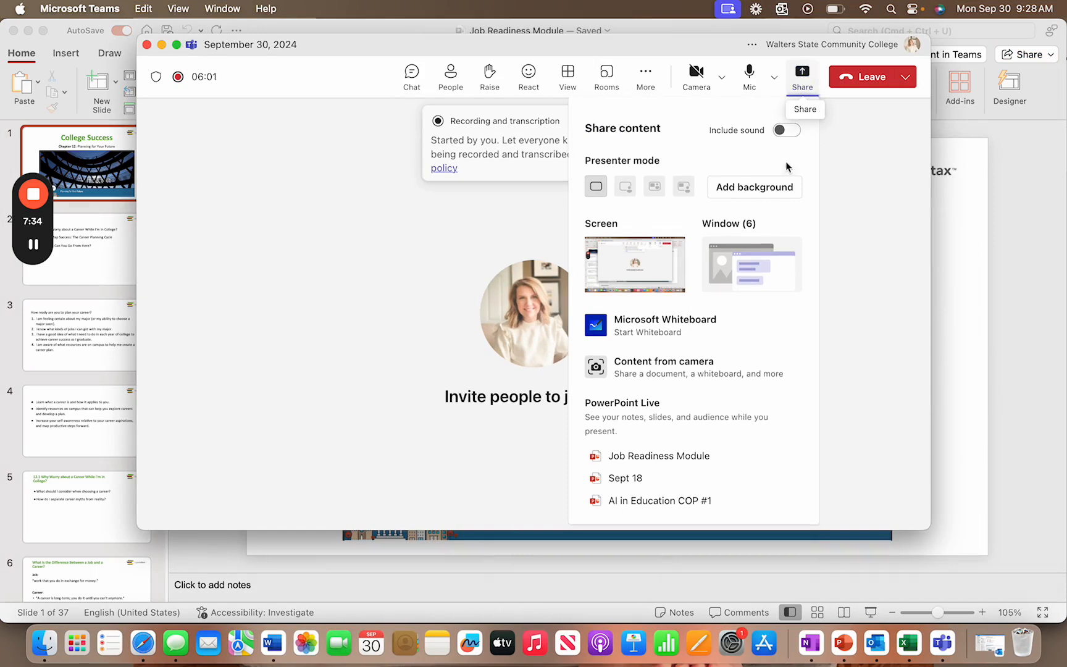
click(761, 268)
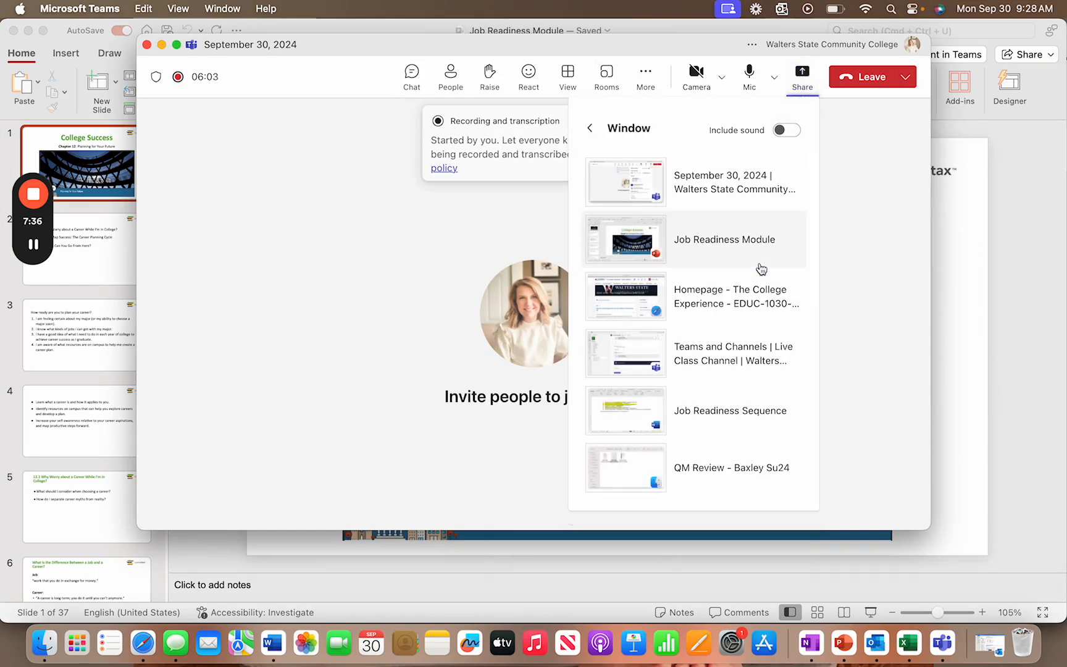
click(715, 297)
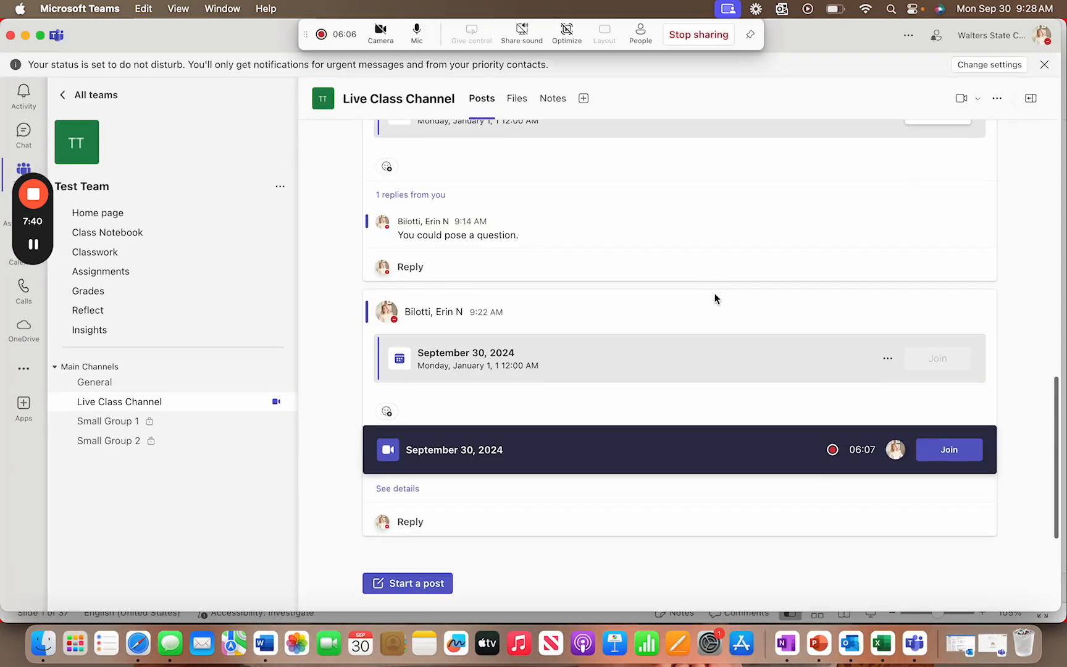
click(129, 647)
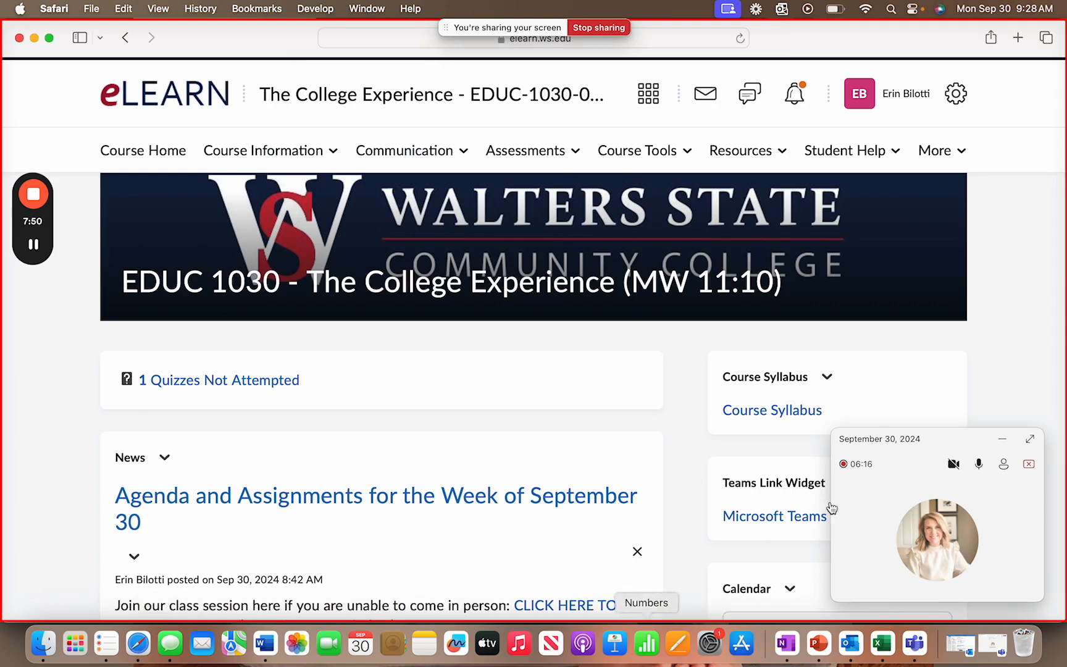
click(1029, 464)
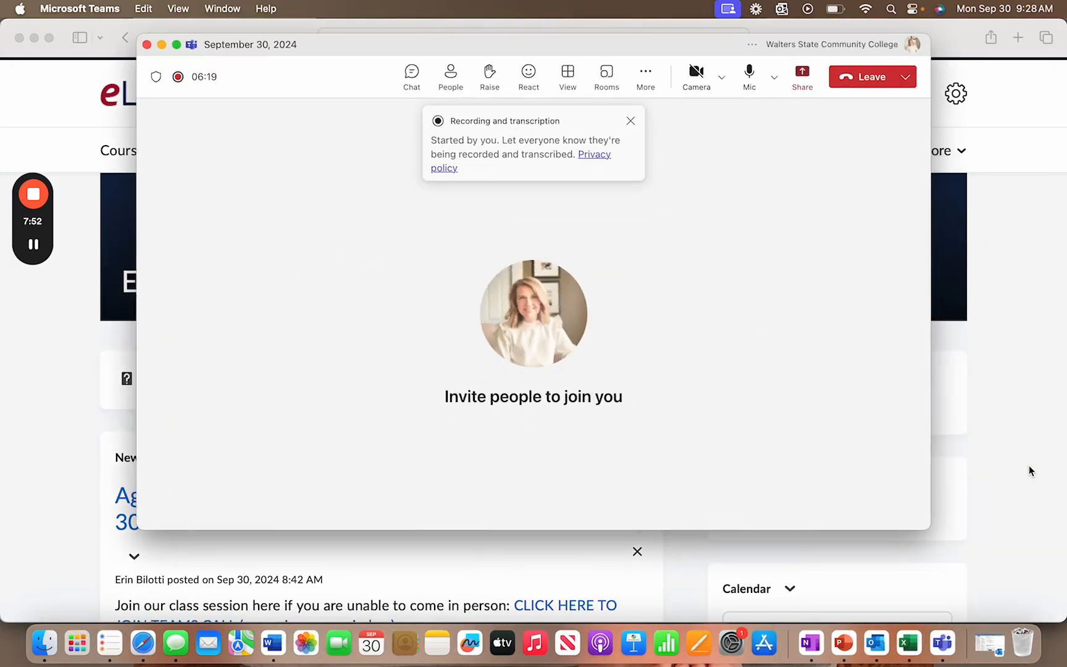
Present the Job Readiness Module presentation through PowerPoint Live and advance it to slide 4.
click(801, 75)
scroll(687, 346, down, 3)
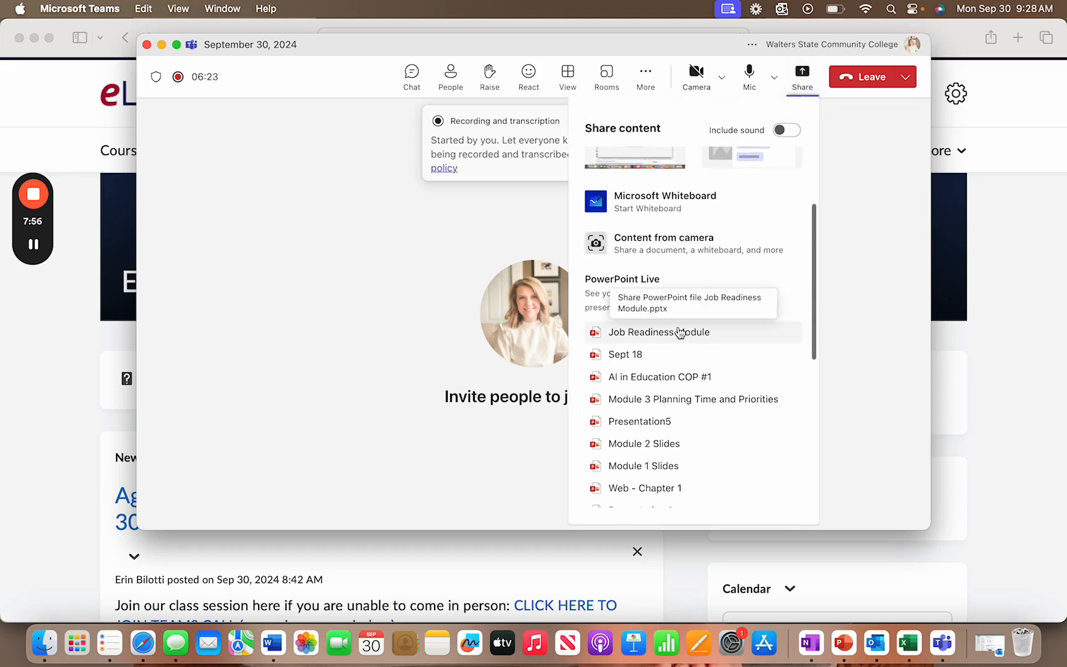
click(679, 332)
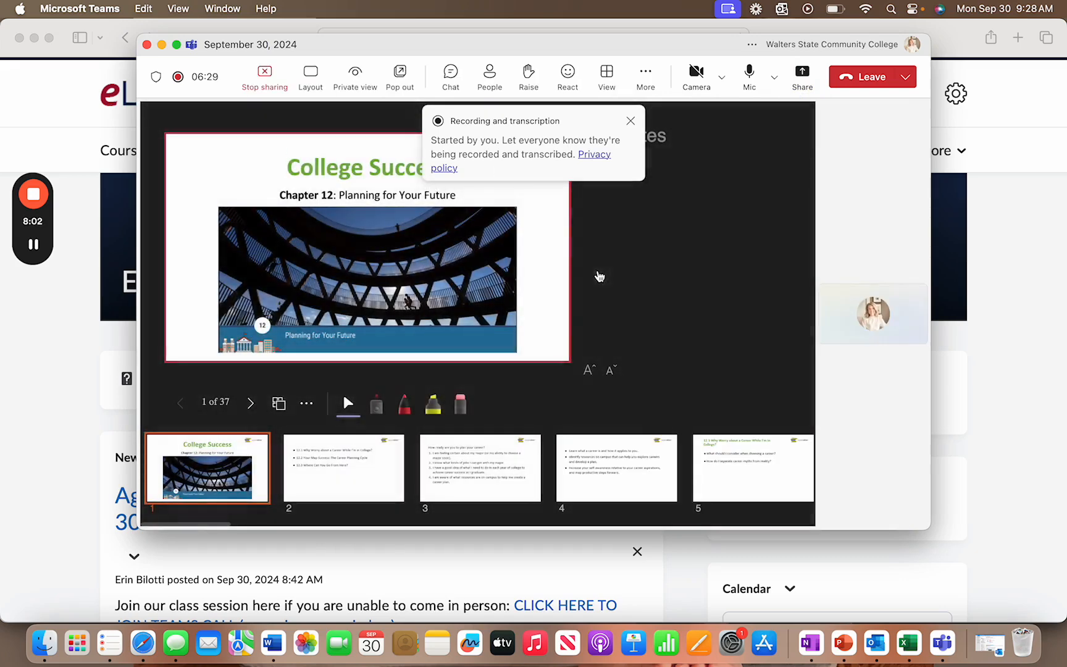
click(630, 121)
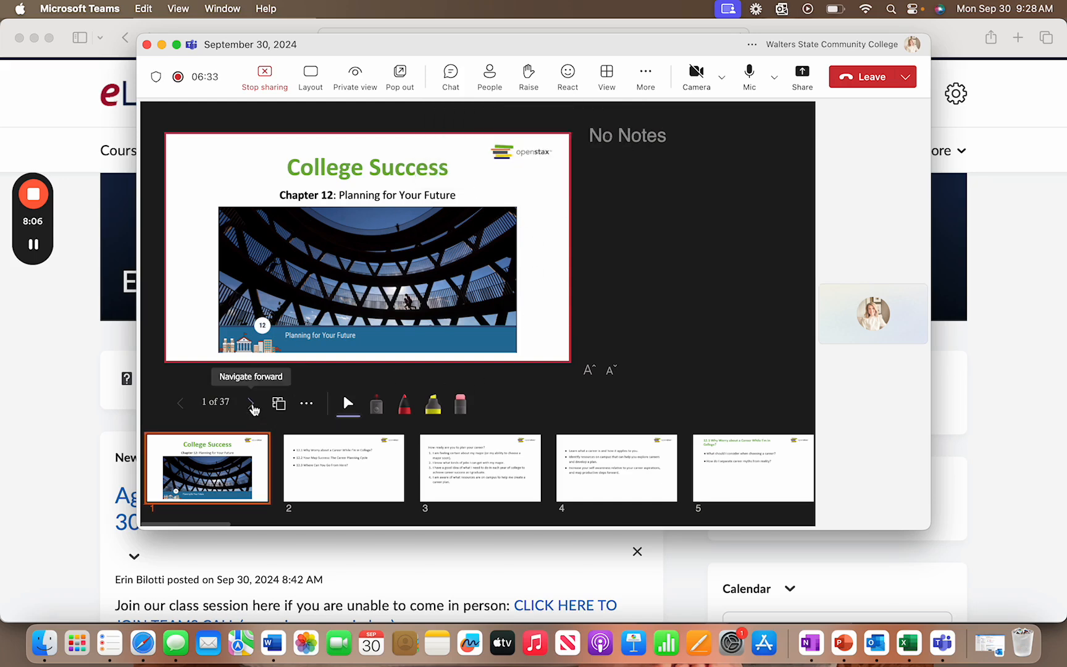
click(252, 405)
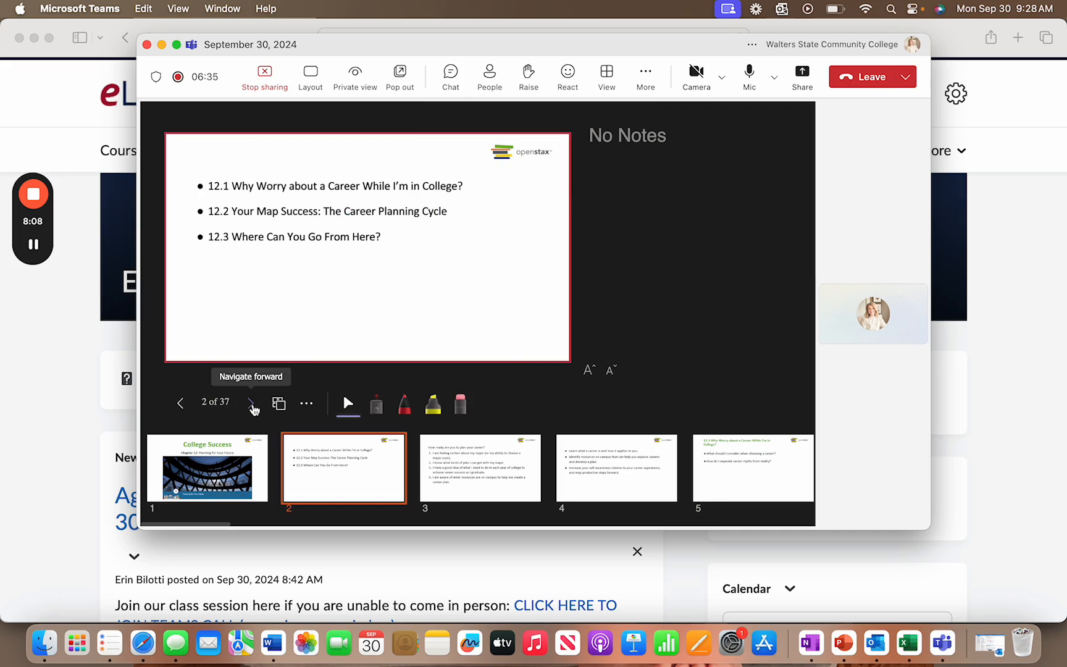
click(252, 404)
click(252, 404)
Share a new Microsoft Whiteboard in the meeting in present mode, so that only the presenter can edit.
click(802, 77)
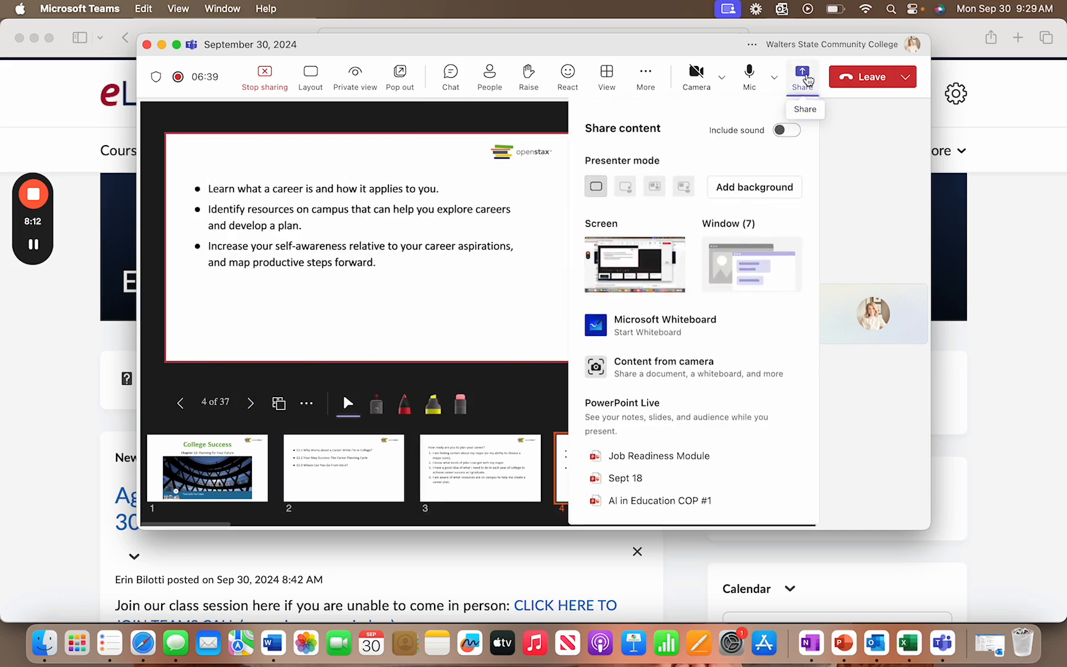
click(677, 330)
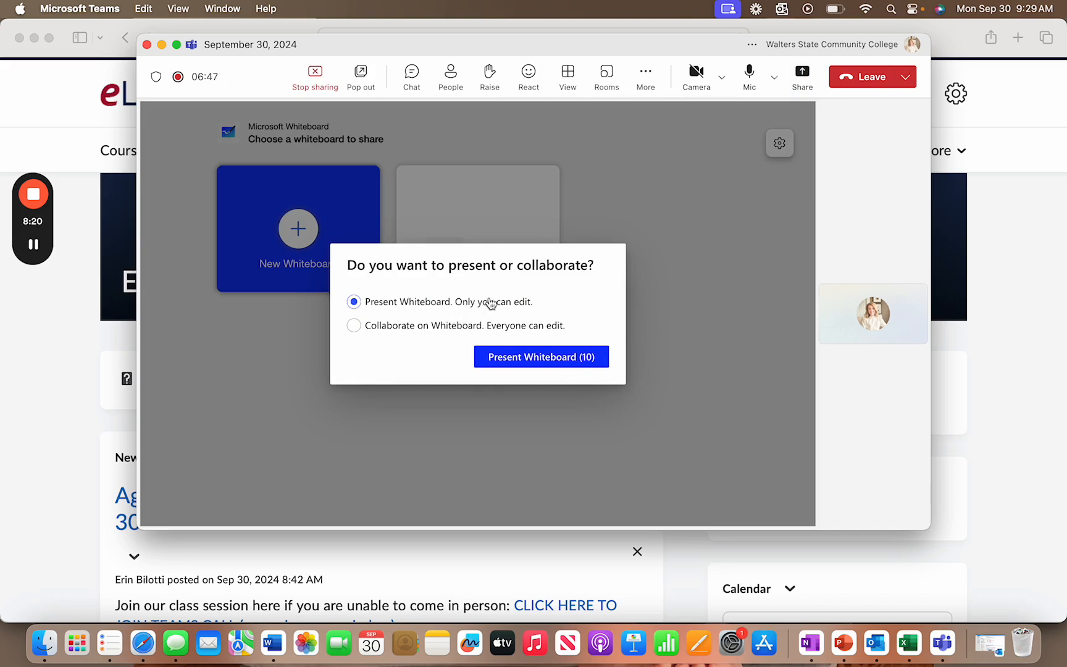
click(367, 328)
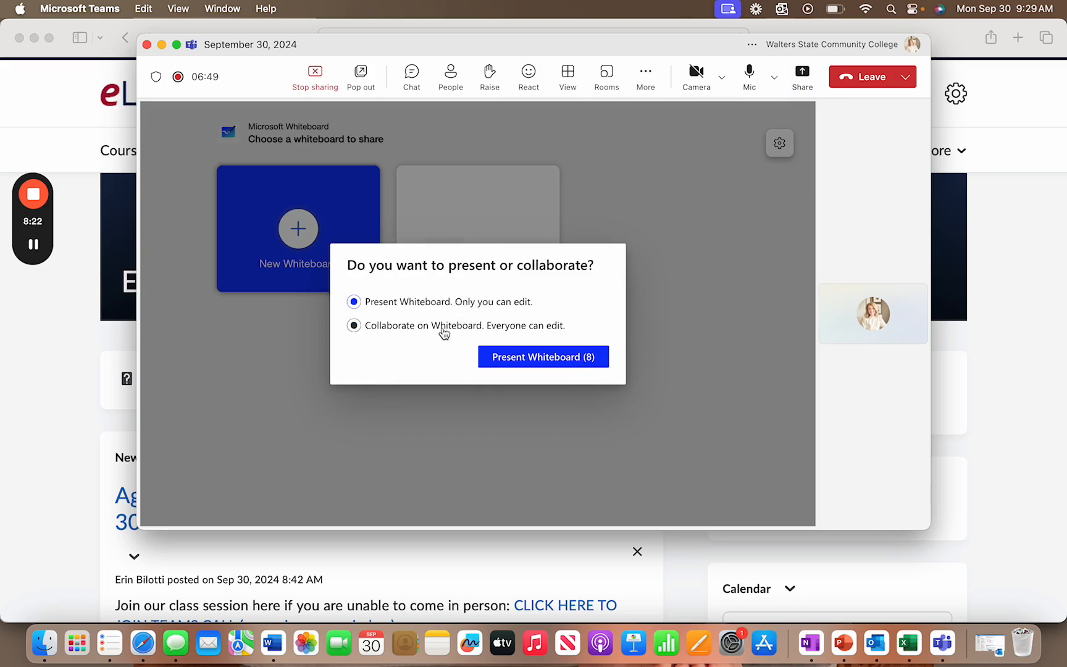
click(506, 357)
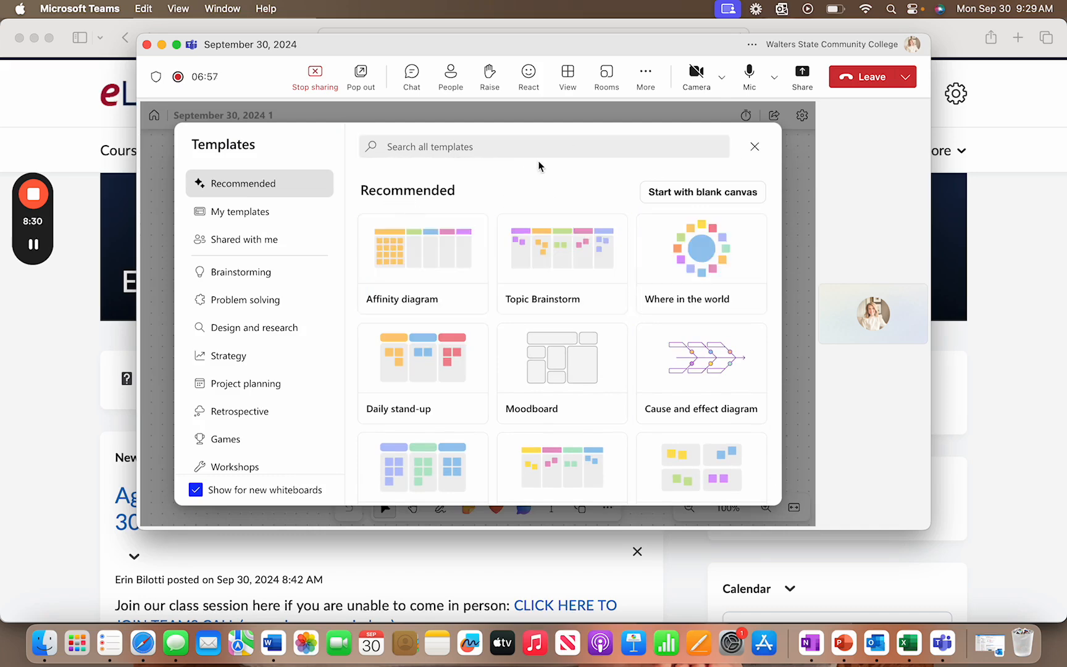
Dismiss the whiteboard's template gallery and comments tip, leaving a blank canvas, and stop sharing it.
click(754, 146)
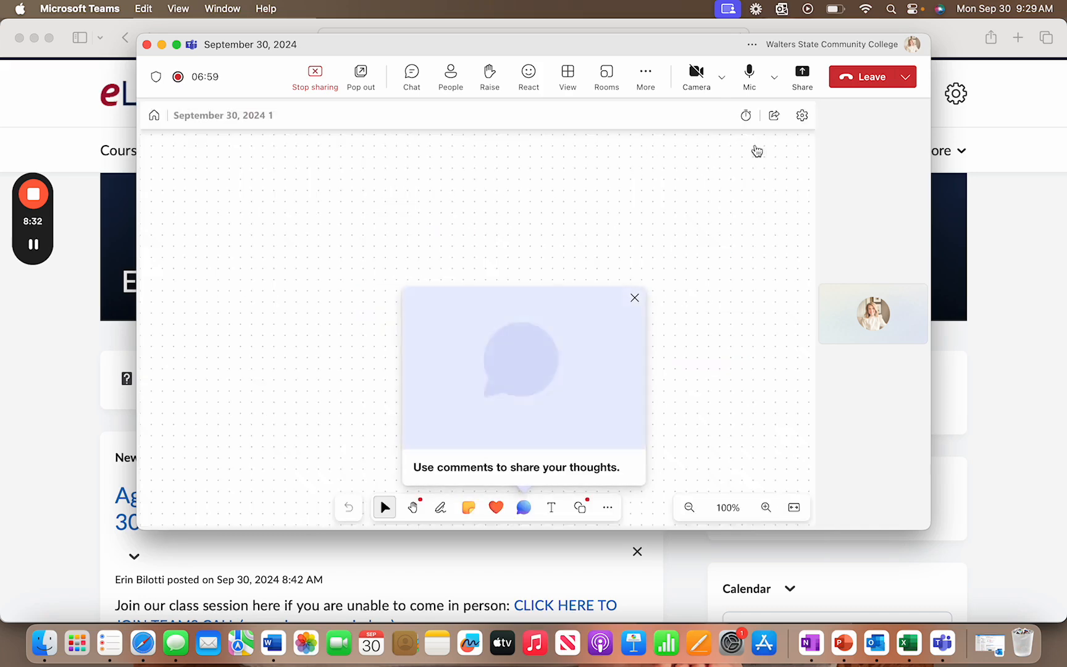
click(634, 297)
drag(536, 230, 592, 319)
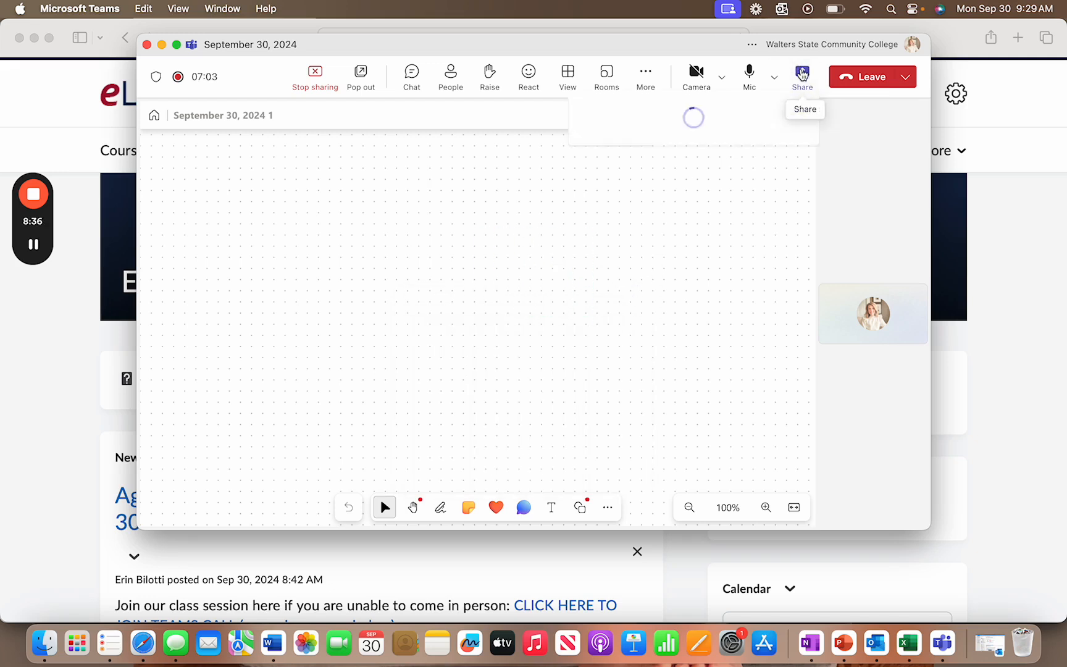
click(802, 73)
click(802, 73)
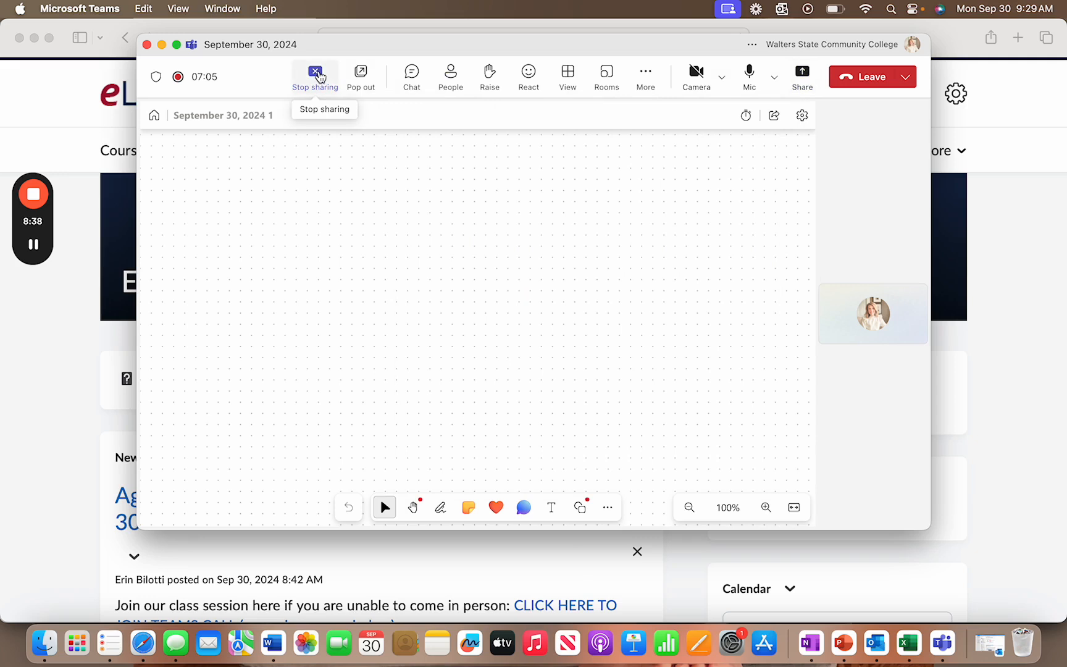
click(316, 77)
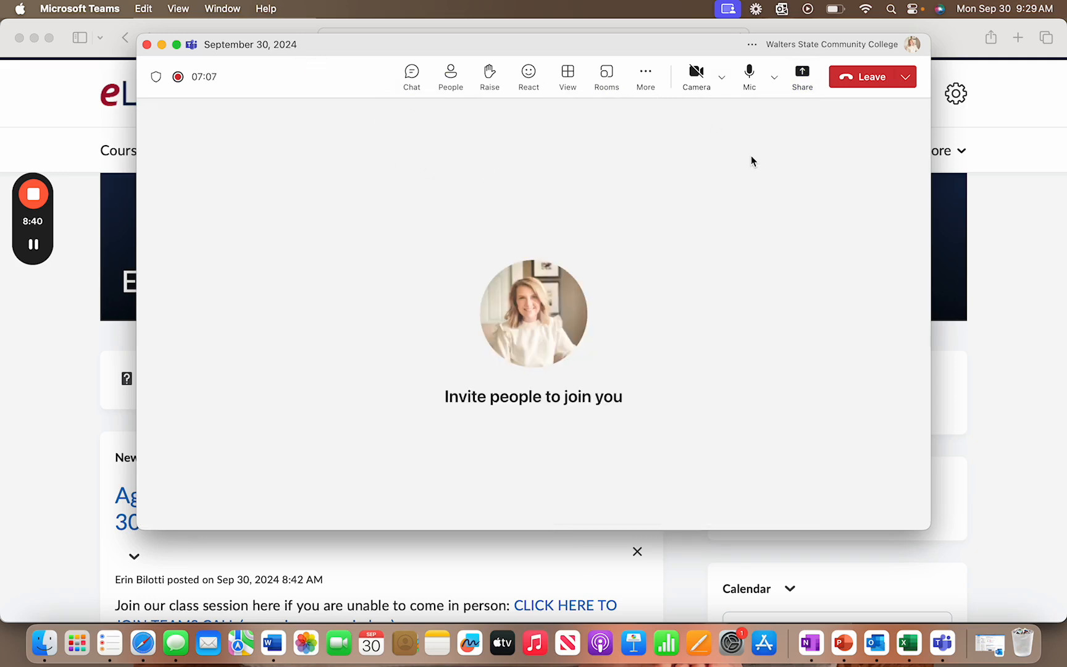
Share the entire screen without computer sound, return to the meeting window and stop sharing.
click(802, 73)
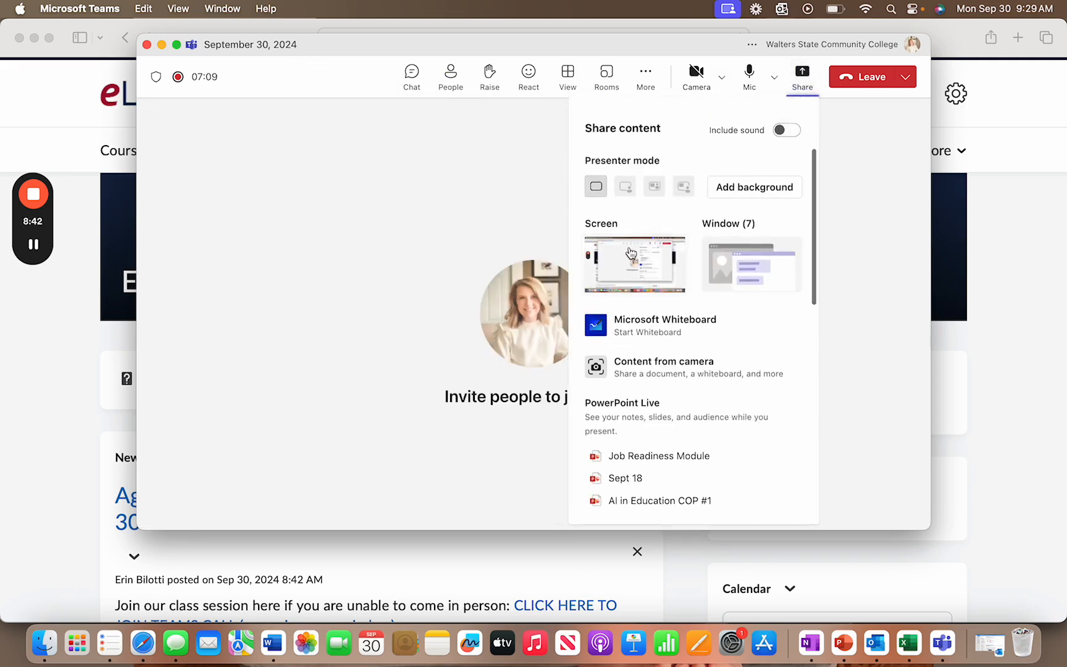
click(630, 253)
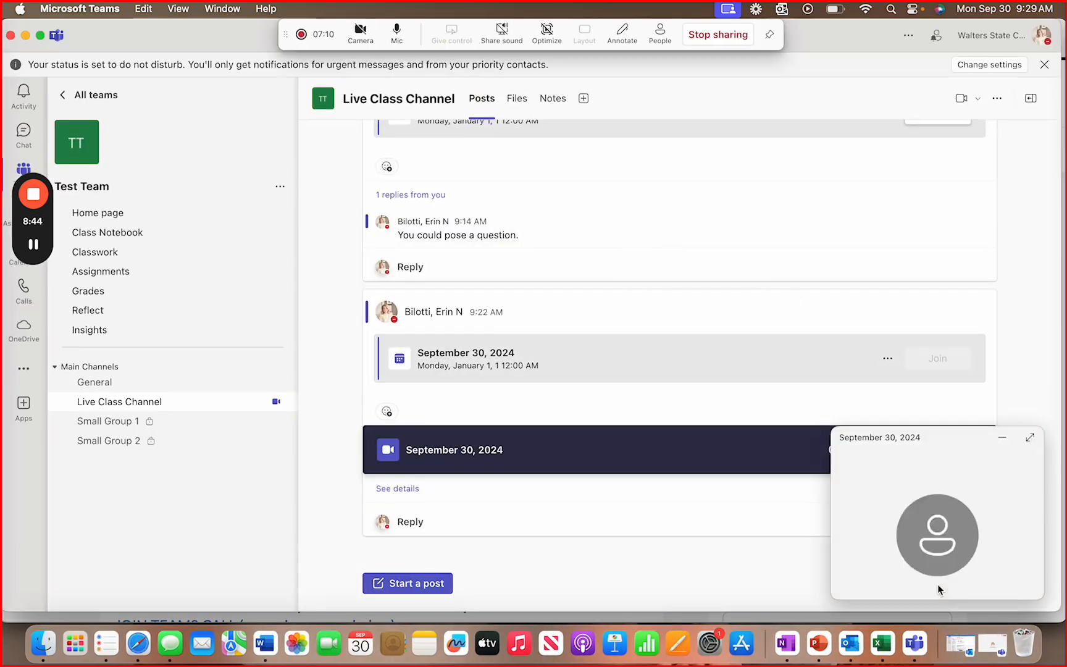
click(964, 500)
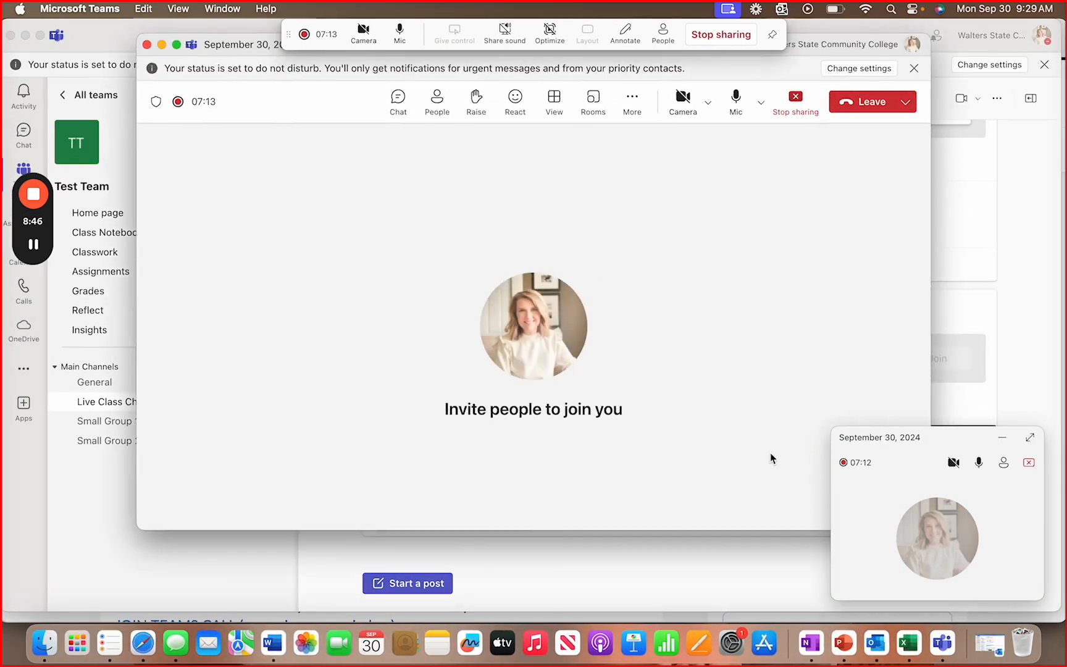
click(796, 105)
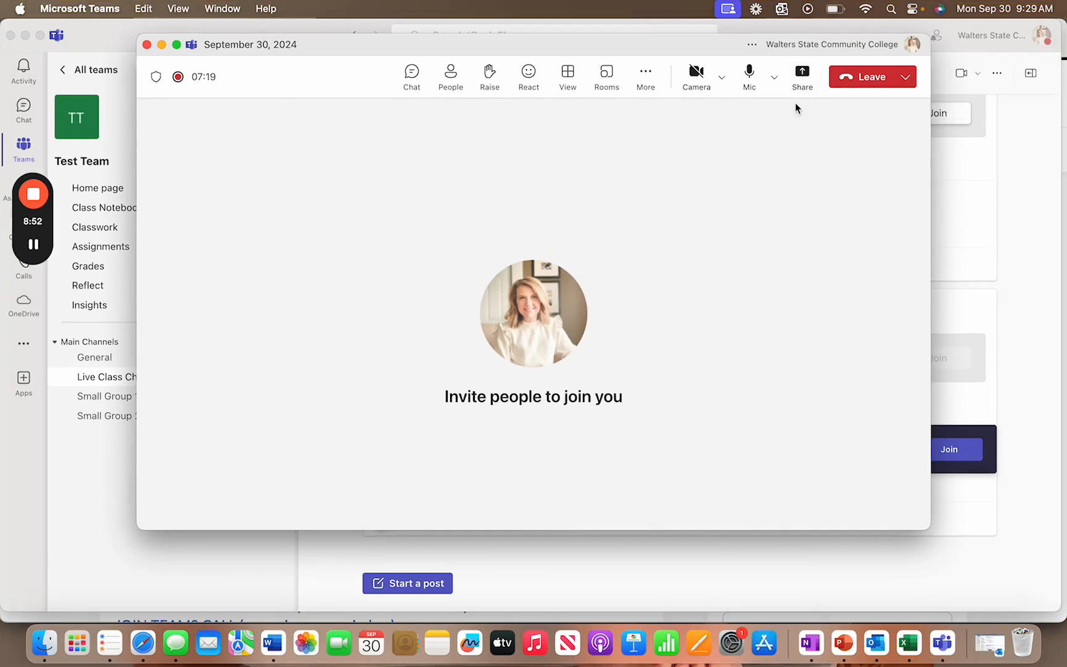
Download the meeting's attendance list from the participants list and close the download notice.
click(452, 82)
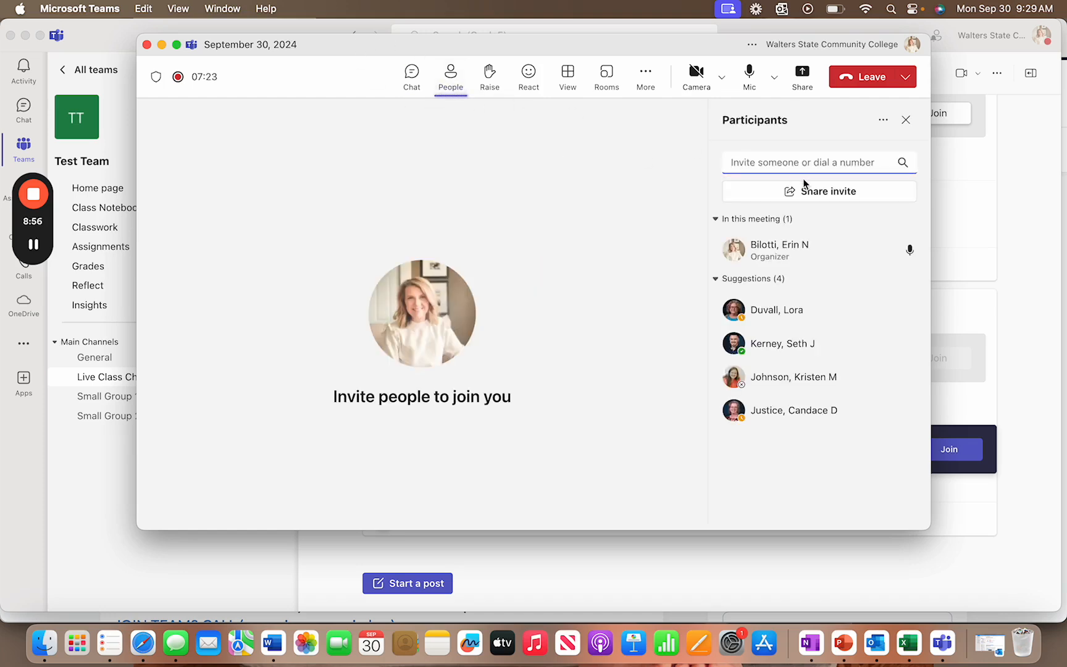
click(881, 123)
click(841, 147)
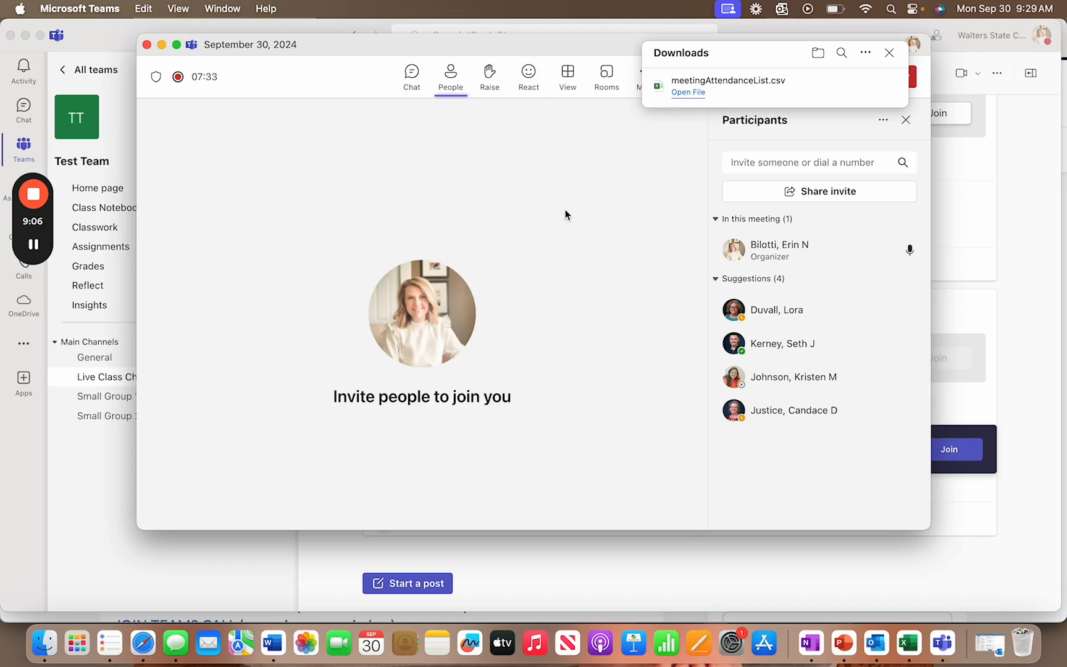
click(888, 53)
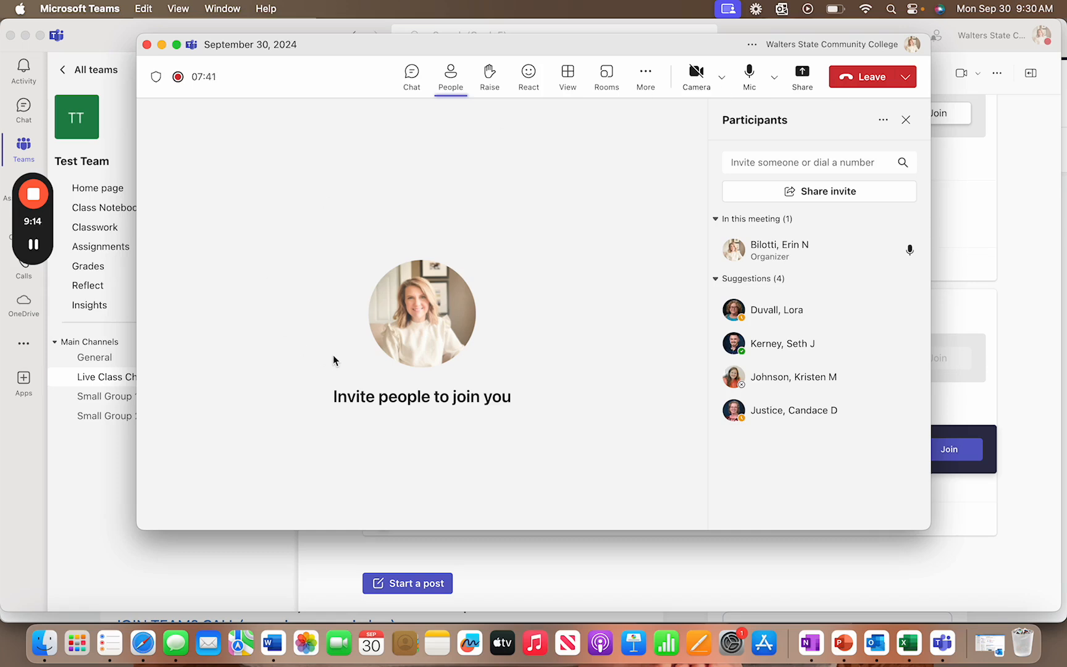
End the September 30, 2024 meeting for everyone.
click(905, 78)
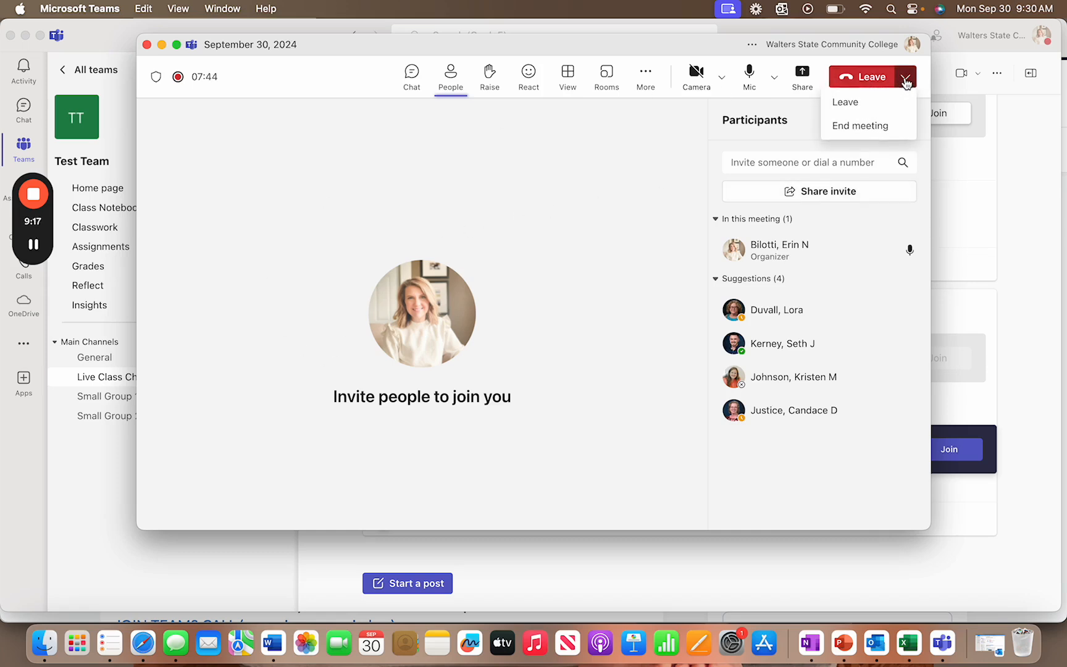
click(876, 127)
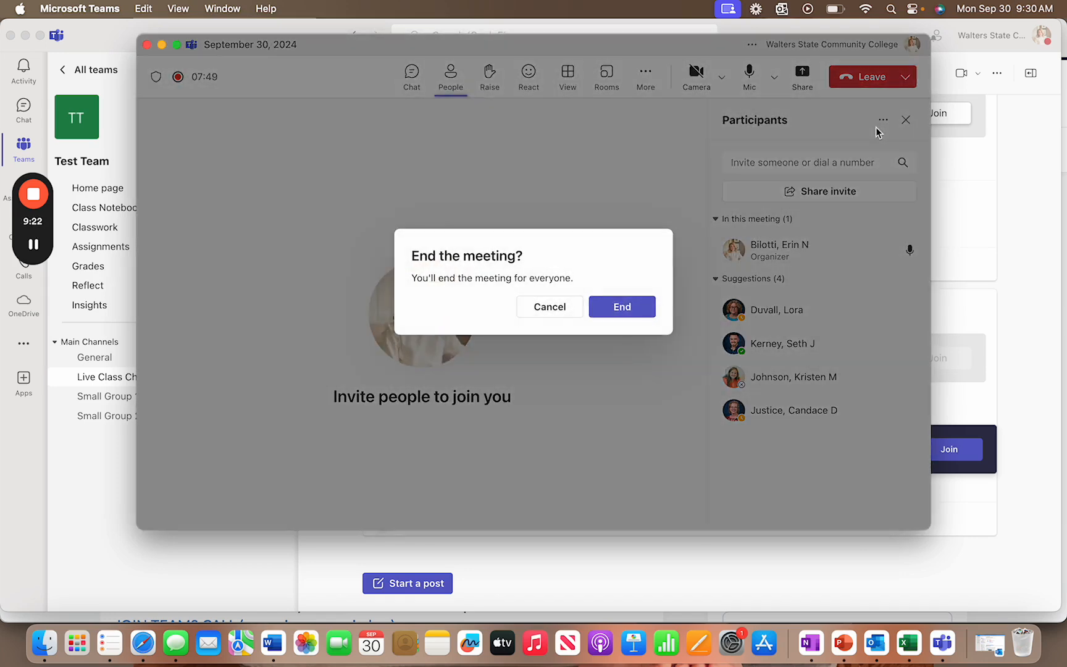
click(622, 307)
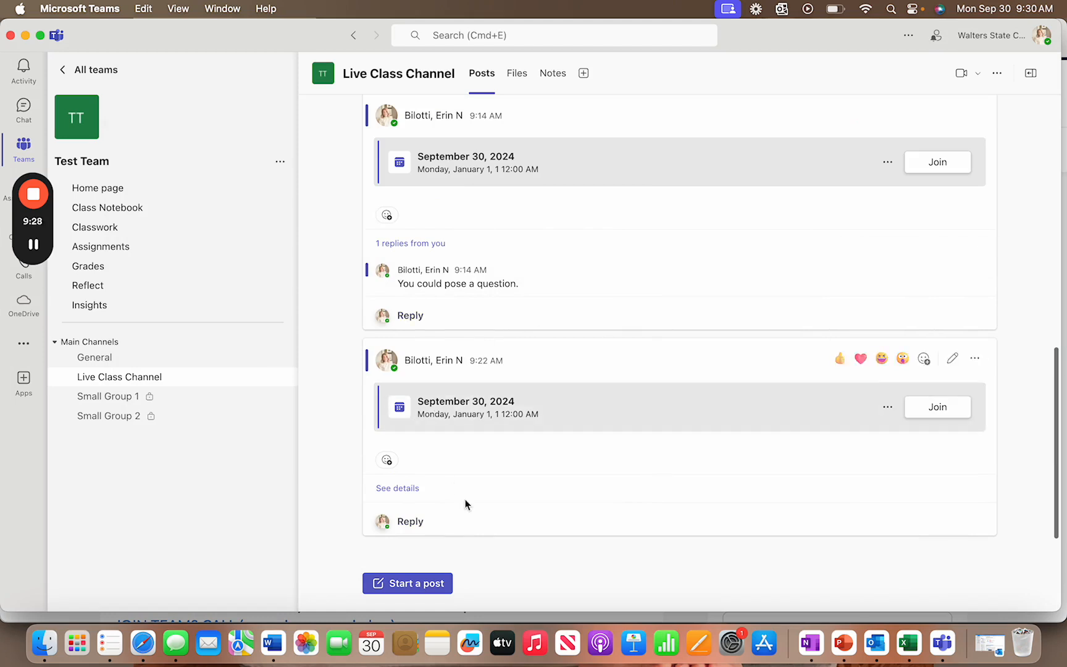
Show the files stored in the Live Class Channel.
click(519, 83)
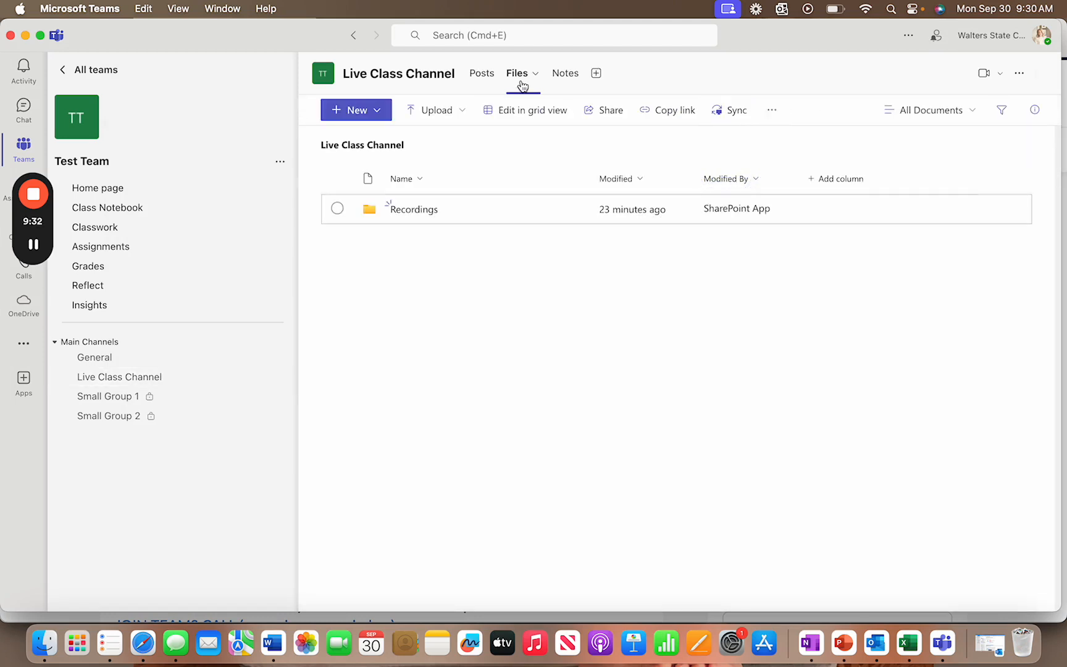